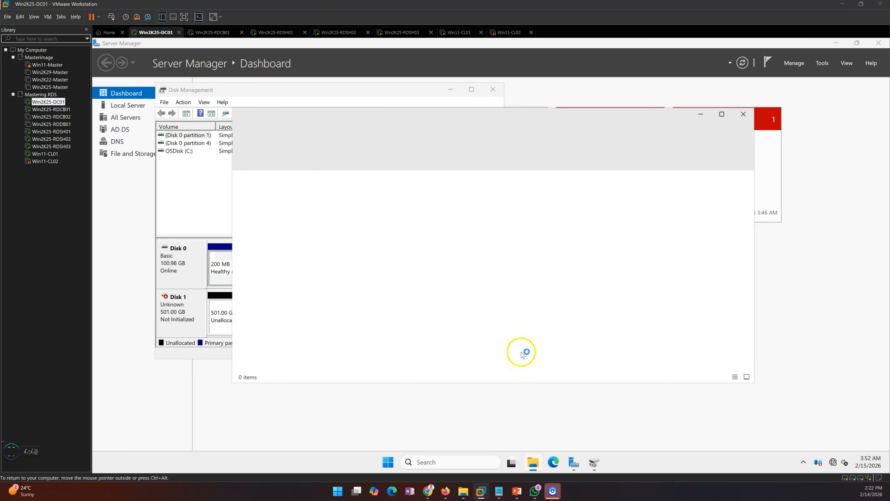
- Initialize Disk 1 with the GPT partition style
{"action": "left_click", "coordinate": [264, 327]}
{"action": "left_click", "coordinate": [379, 201]}
{"action": "left_click", "coordinate": [699, 116]}
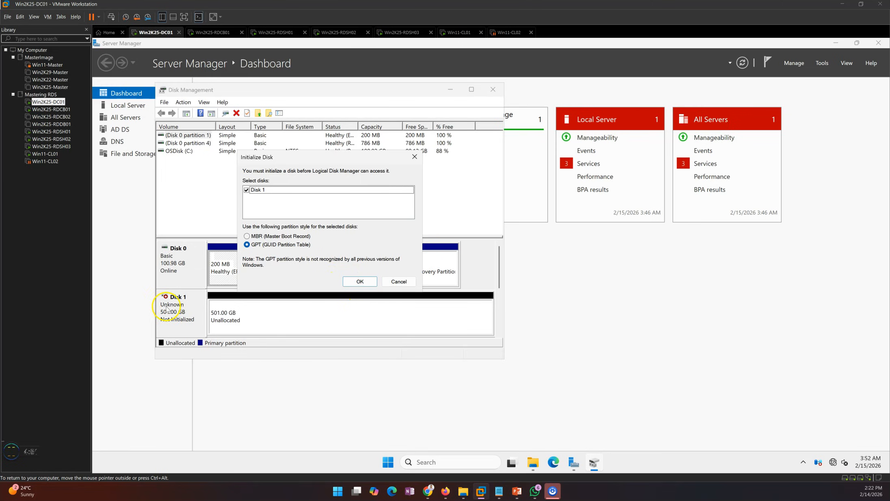
{"action": "left_click", "coordinate": [359, 281]}
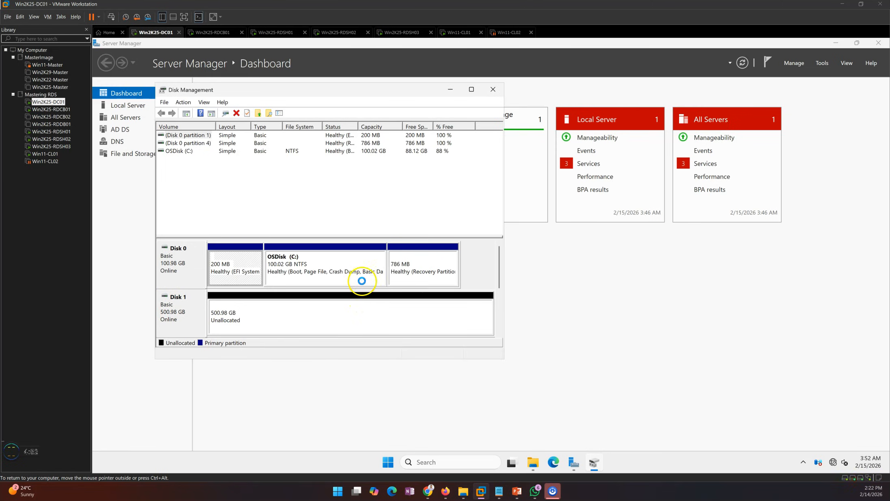
- Create a simple volume using all of Disk 1's unallocated space, formatted as NTFS, with drive letter D and the label RDS-UPD
{"action": "left_click", "coordinate": [471, 90]}
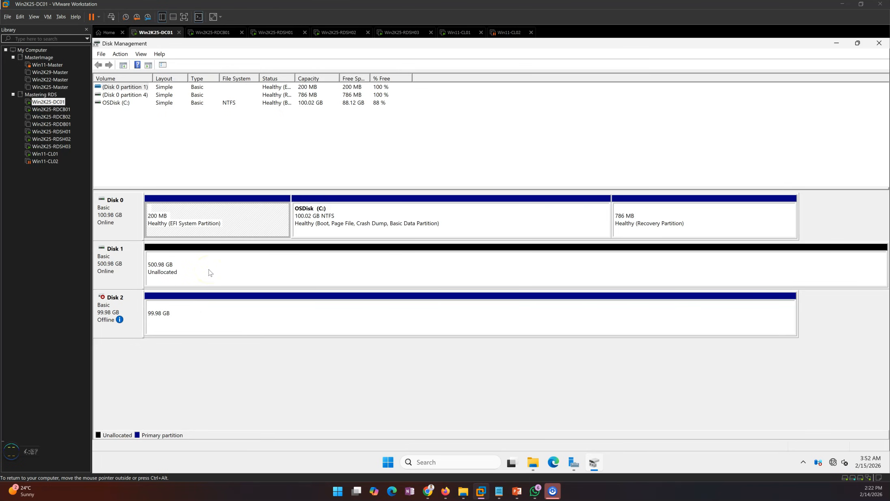
{"action": "right_click", "coordinate": [210, 272]}
{"action": "left_click", "coordinate": [231, 276]}
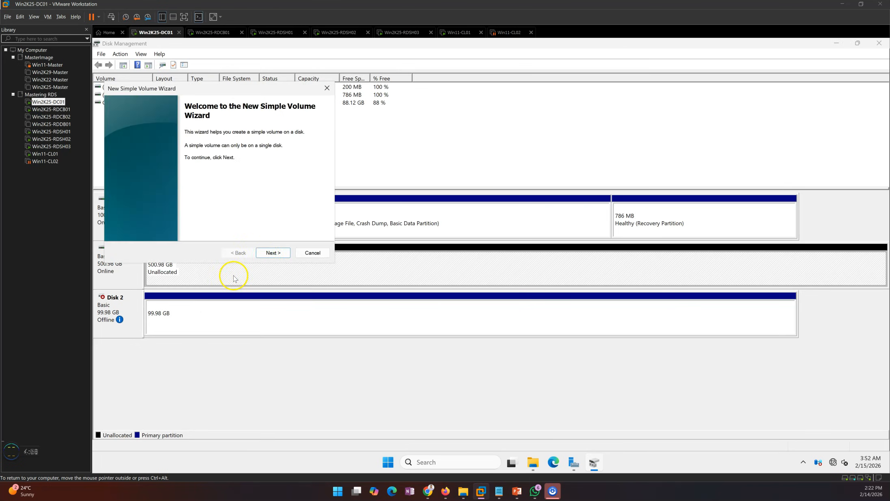
{"action": "left_click", "coordinate": [273, 252]}
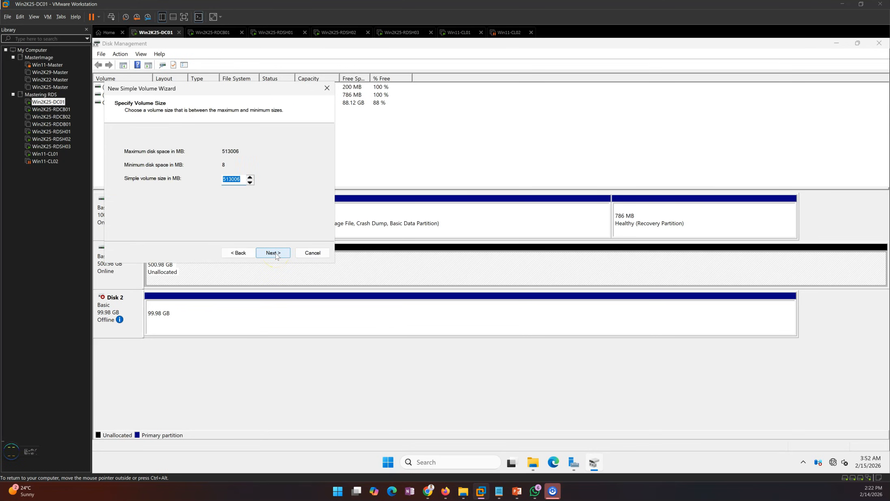
{"action": "left_click", "coordinate": [274, 253]}
{"action": "left_click", "coordinate": [274, 253]}
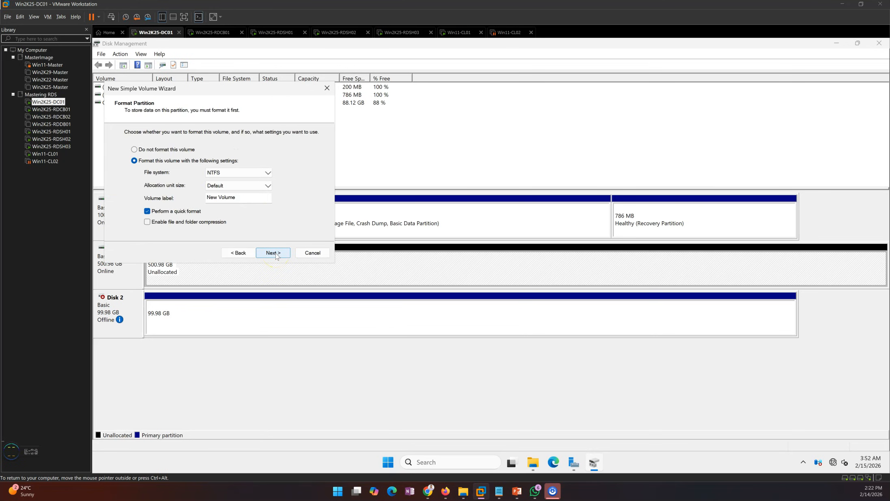
{"action": "left_click_drag", "start_coordinate": [252, 209], "coordinate": [194, 200]}
{"action": "left_click", "coordinate": [272, 252]}
{"action": "left_click", "coordinate": [273, 253]}
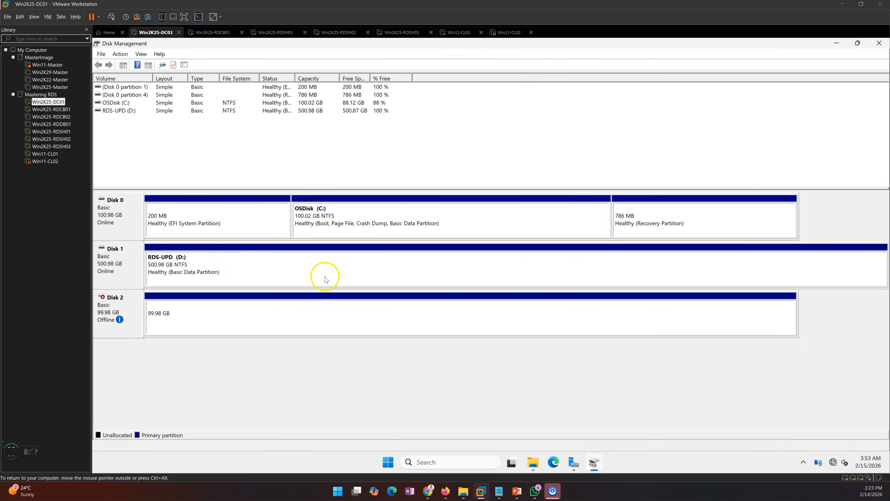
- Close Disk Management and create a folder named UserProfiles on the RDS-UPD (D:) drive in File Explorer
{"action": "left_click", "coordinate": [879, 43]}
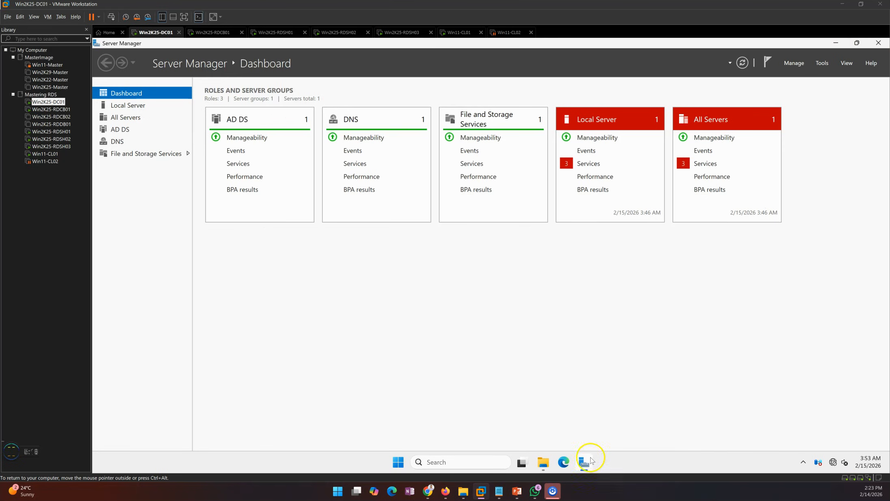
{"action": "left_click", "coordinate": [544, 463]}
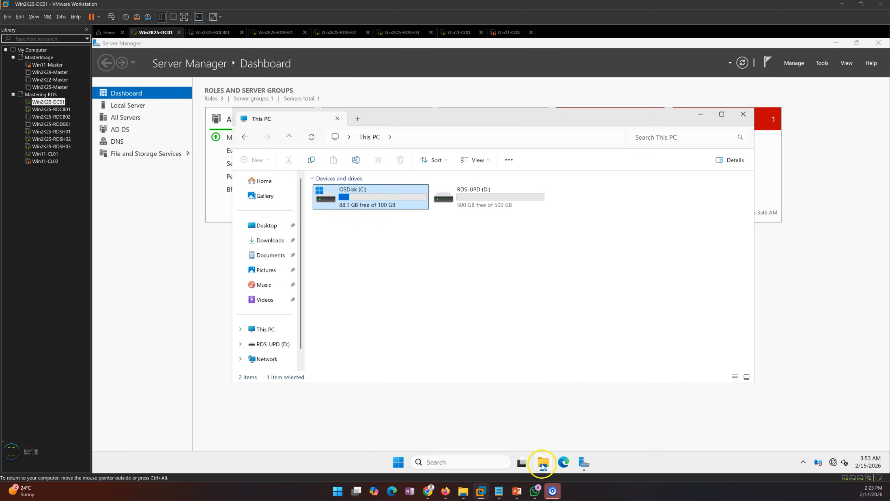
{"action": "double_click", "coordinate": [478, 196]}
{"action": "right_click", "coordinate": [402, 256]}
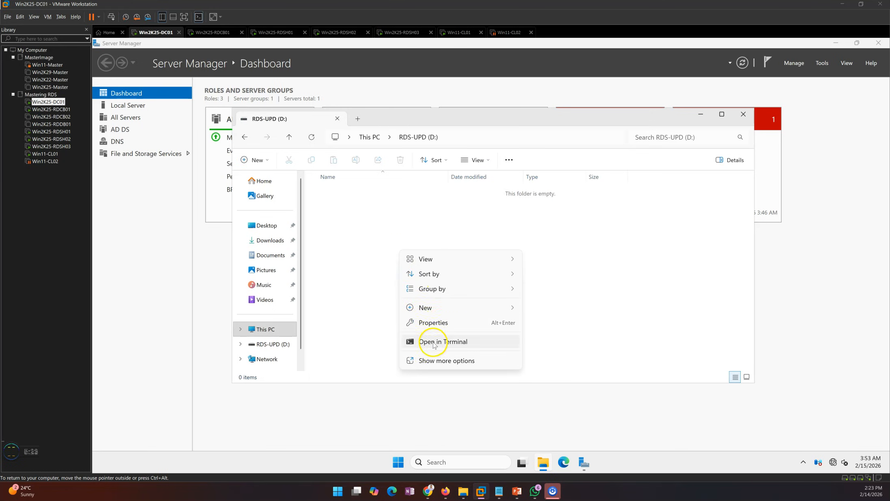
{"action": "mouse_move", "coordinate": [455, 307]}
{"action": "left_click", "coordinate": [536, 309]}
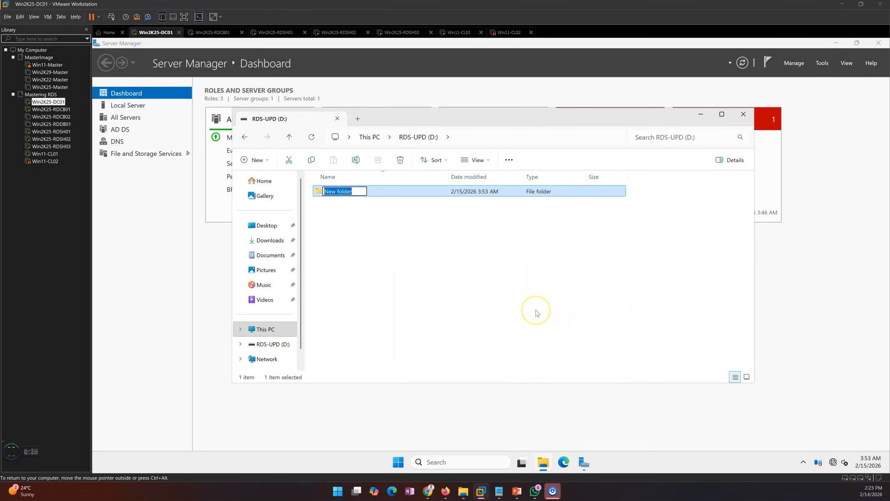
{"action": "type", "text": "UserProfiles"}
{"action": "left_click", "coordinate": [395, 248]}
- Open the UserProfiles folder's properties and check the required NTFS permissions on the PowerPoint slide
{"action": "double_click", "coordinate": [342, 191]}
{"action": "right_click", "coordinate": [387, 268]}
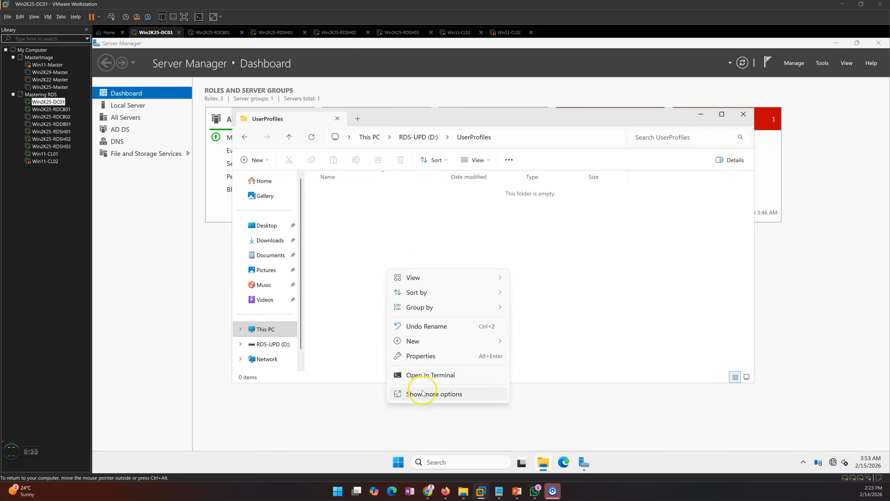
{"action": "left_click", "coordinate": [422, 359]}
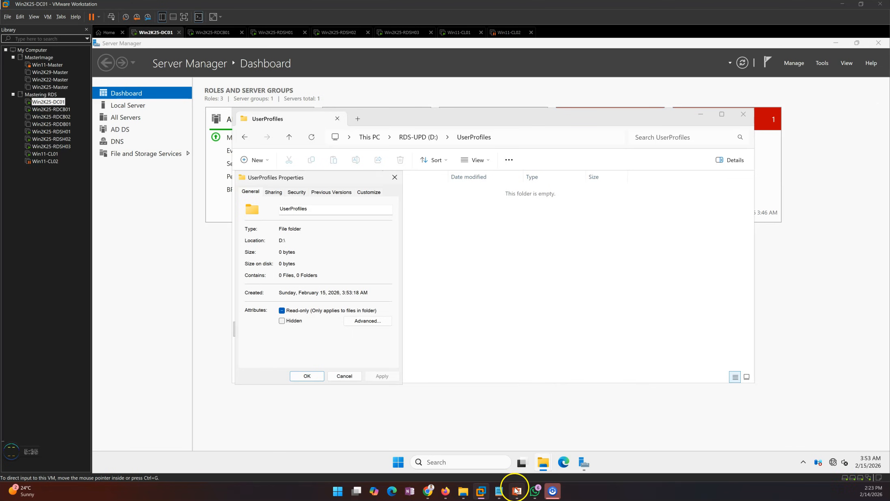
{"action": "left_click", "coordinate": [515, 488]}
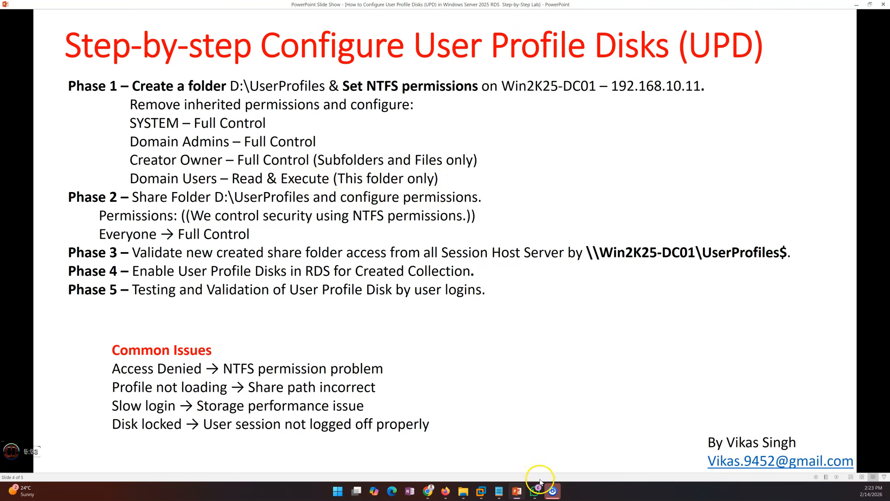
{"action": "left_click", "coordinate": [481, 491]}
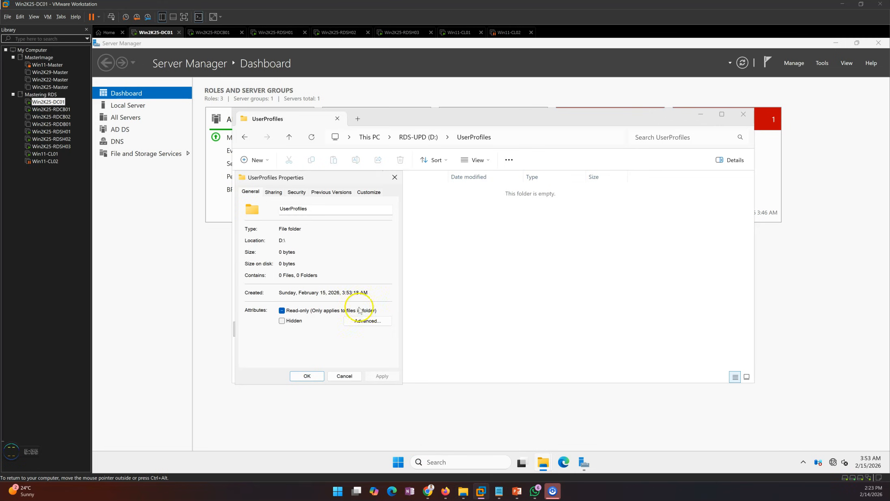
- Disable inheritance on UserProfiles in its advanced security settings, converting the inherited permissions into explicit ones
{"action": "left_click", "coordinate": [296, 192]}
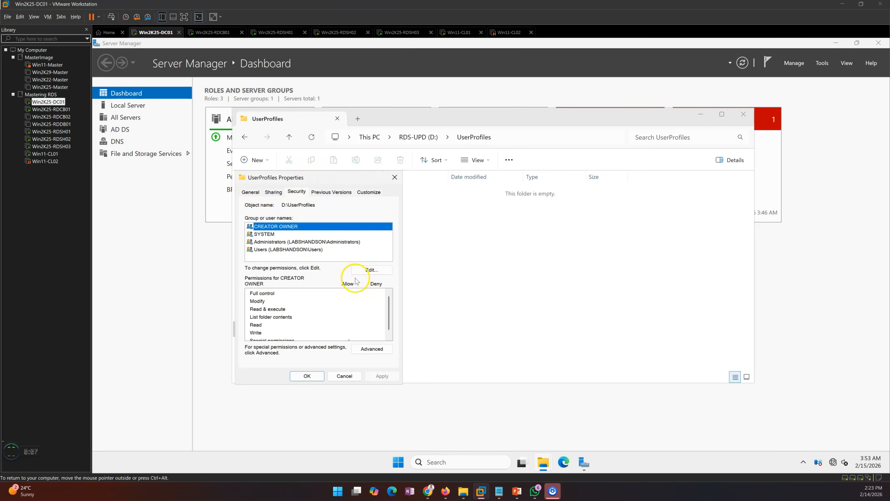
{"action": "left_click", "coordinate": [370, 350]}
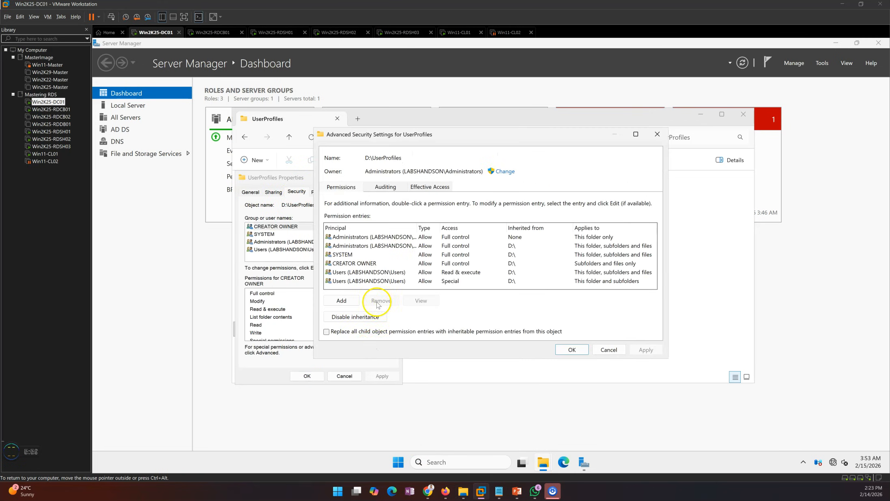
{"action": "left_click", "coordinate": [359, 317]}
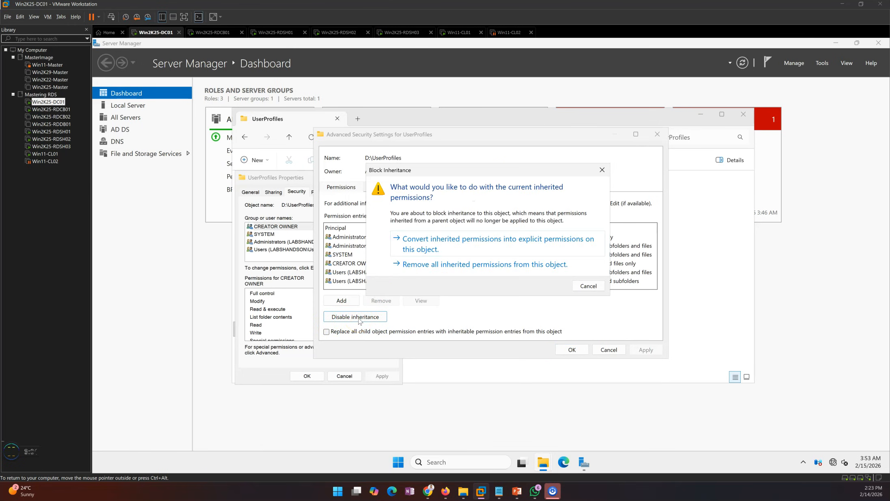
{"action": "left_click", "coordinate": [535, 244]}
- Remove both Users permission entries from the UserProfiles folder
{"action": "left_click", "coordinate": [366, 237]}
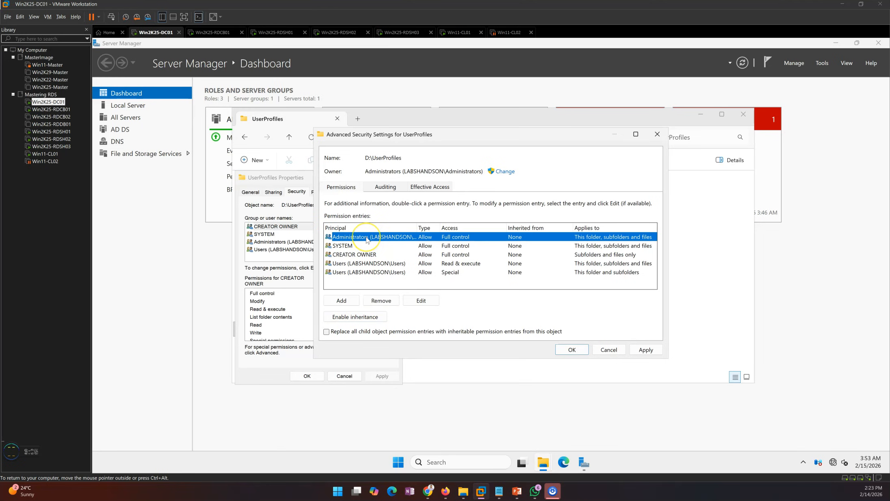
{"action": "left_click", "coordinate": [359, 246]}
{"action": "left_click", "coordinate": [363, 263]}
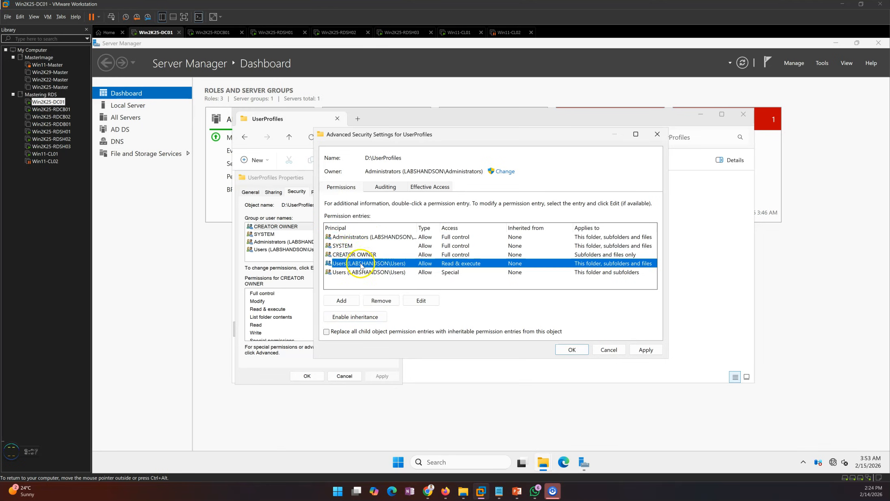
{"action": "left_click", "coordinate": [420, 301]}
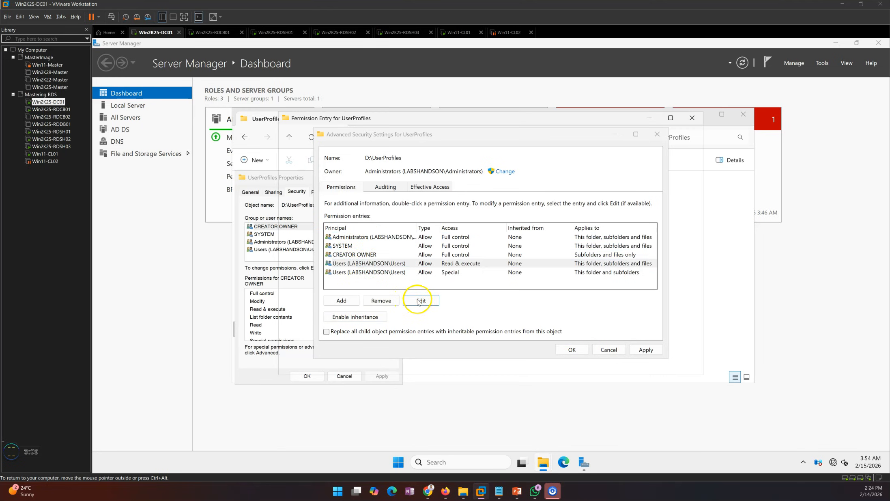
{"action": "left_click", "coordinate": [675, 364]}
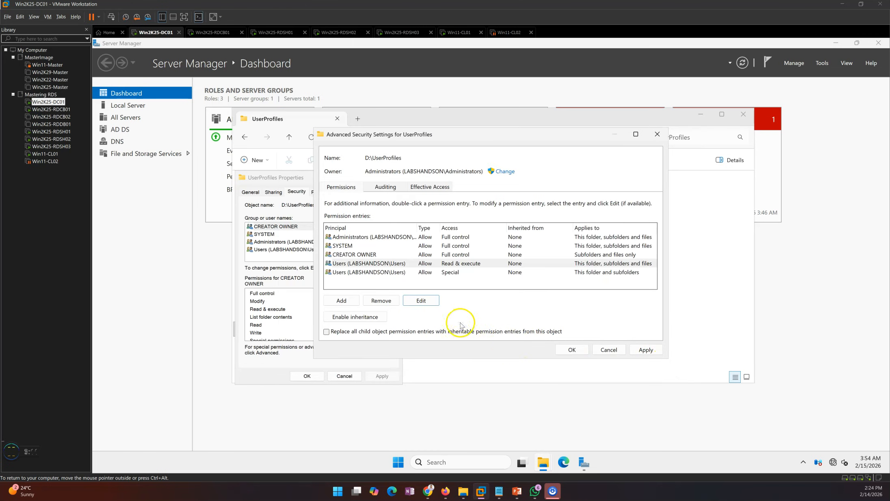
{"action": "left_click", "coordinate": [381, 301]}
{"action": "left_click", "coordinate": [371, 264]}
{"action": "left_click", "coordinate": [380, 300]}
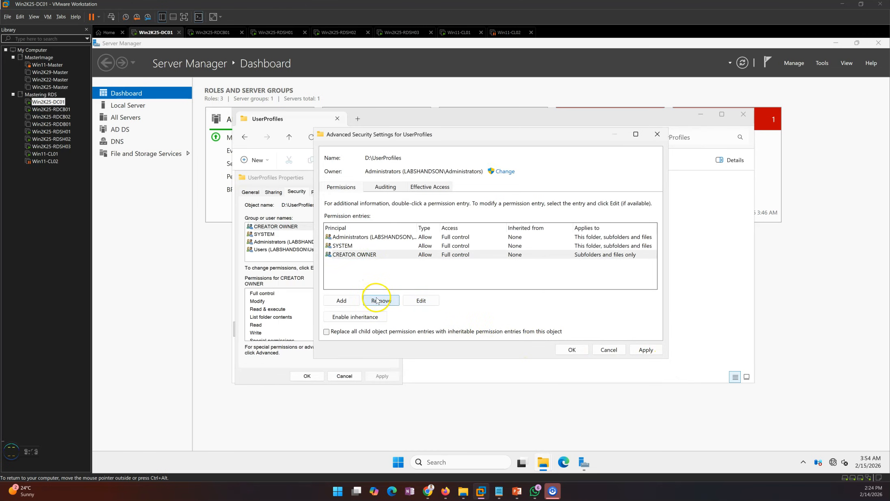
- Add a permission entry granting Domain Admins Full control over this folder, subfolders and files, and apply it
{"action": "left_click", "coordinate": [359, 239]}
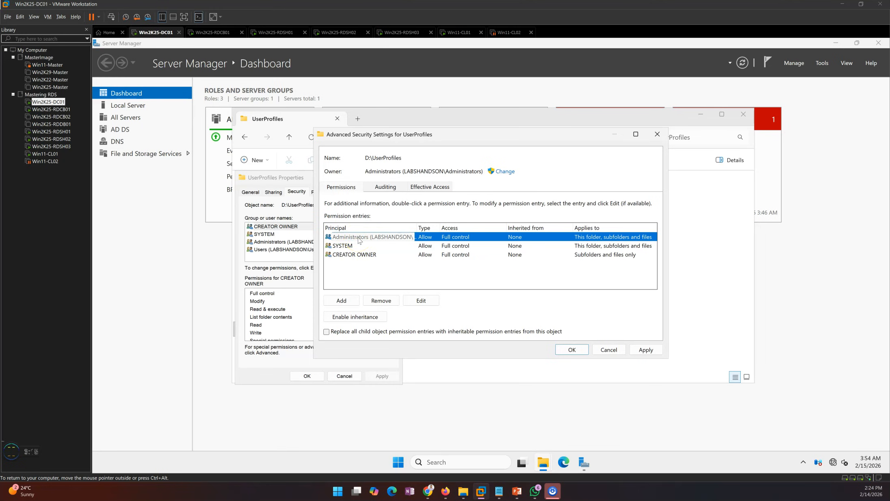
{"action": "left_click", "coordinate": [381, 246]}
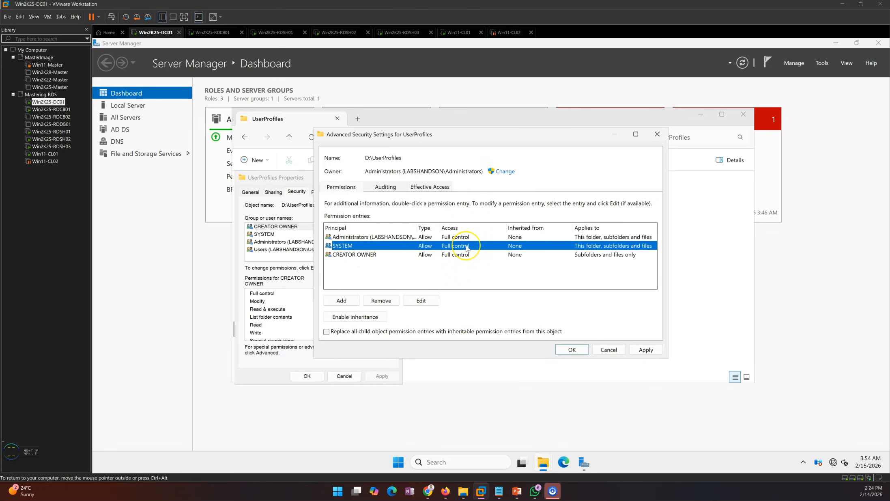
{"action": "left_click", "coordinate": [343, 301]}
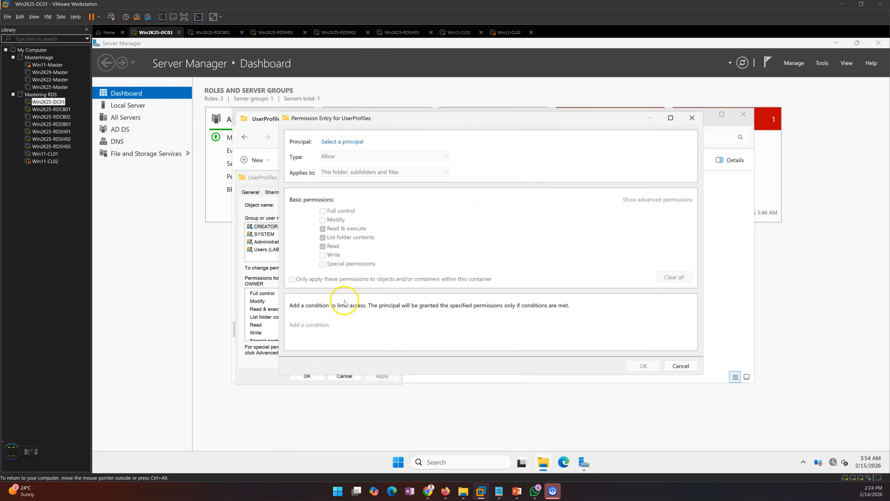
{"action": "left_click", "coordinate": [343, 143]}
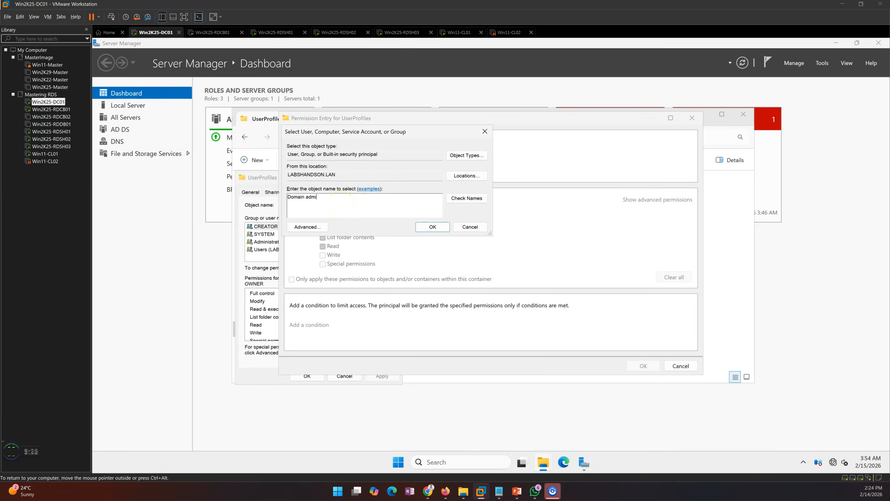
{"action": "left_click", "coordinate": [465, 198]}
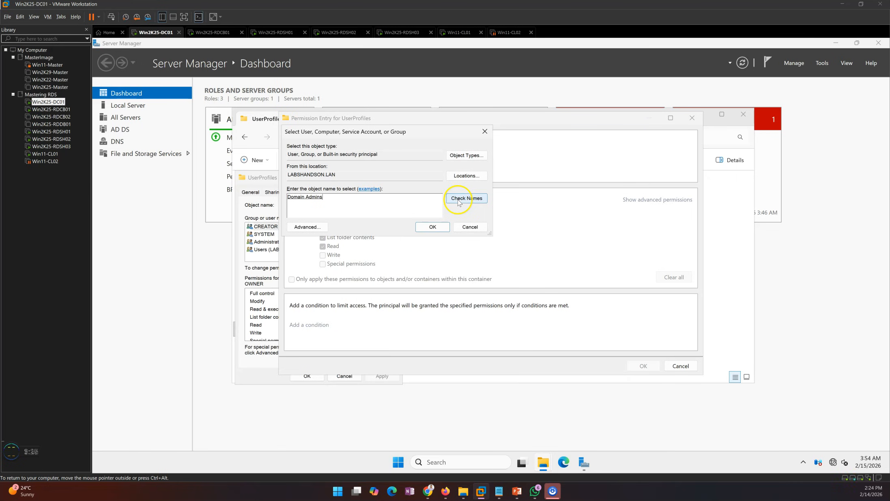
{"action": "left_click", "coordinate": [430, 226]}
{"action": "left_click", "coordinate": [322, 211]}
{"action": "left_click", "coordinate": [644, 366]}
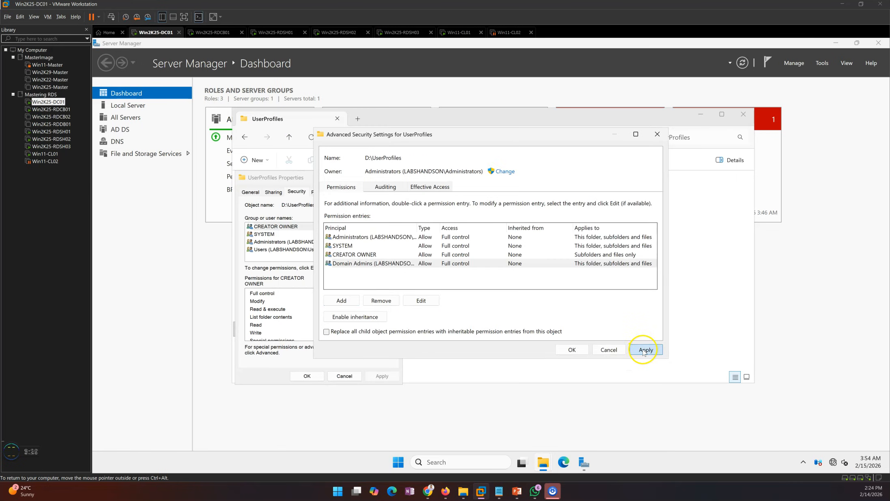
{"action": "left_click", "coordinate": [644, 350]}
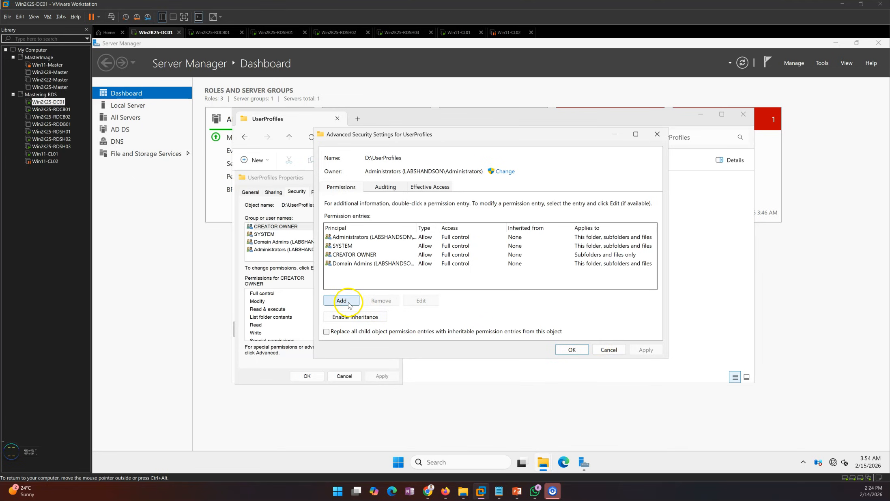
- Add a permission entry granting Domain Users Read & execute on this folder only, apply it and close the UserProfiles properties
{"action": "left_click", "coordinate": [353, 255]}
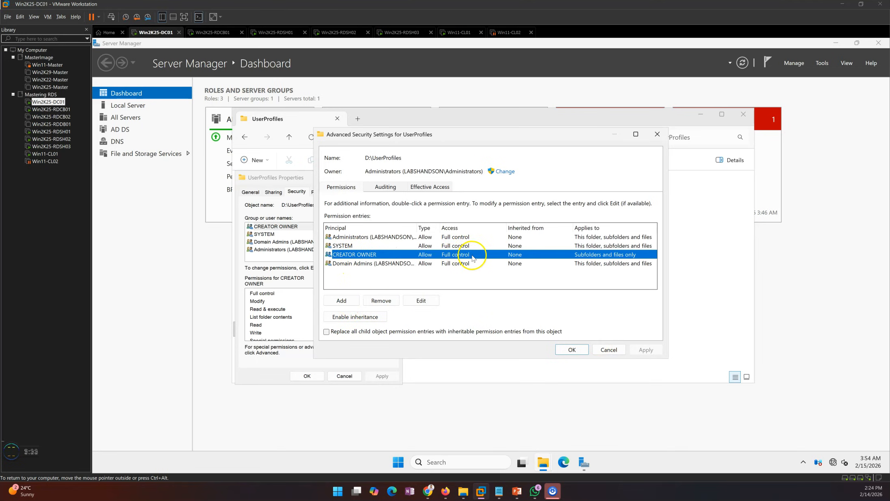
{"action": "left_click", "coordinate": [342, 300]}
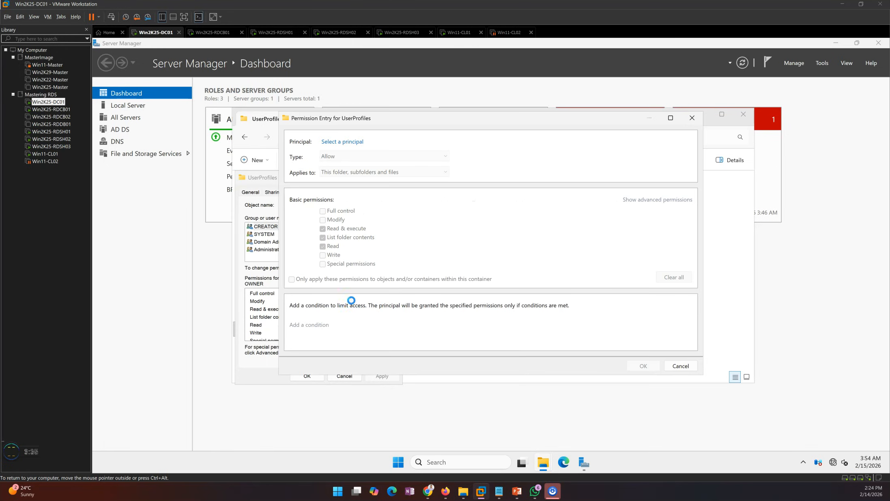
{"action": "left_click", "coordinate": [342, 141]}
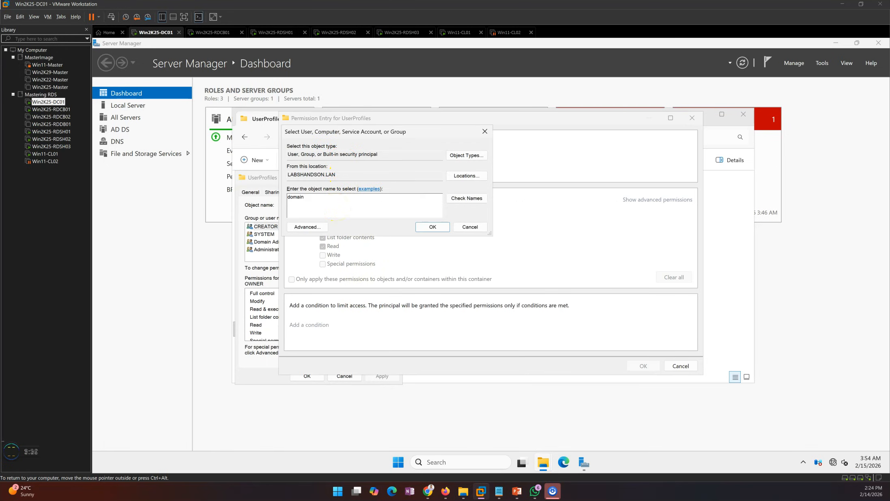
{"action": "type", "text": "ser"}
{"action": "key", "text": "Return"}
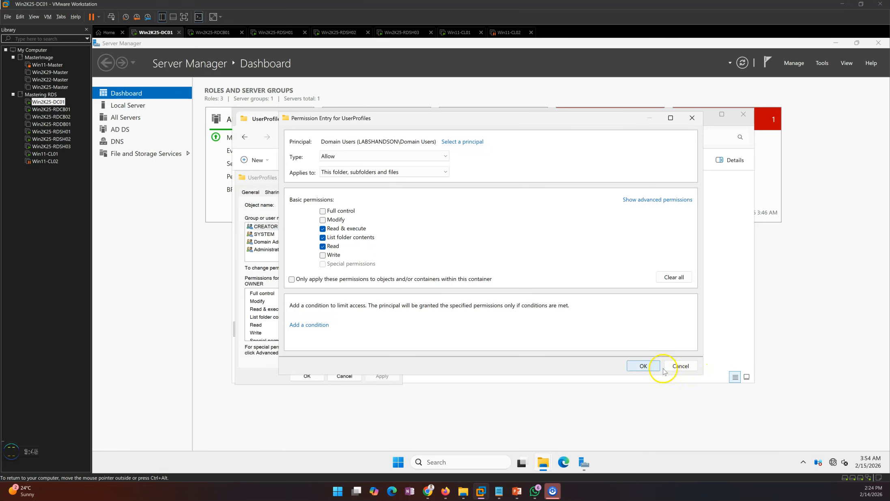
{"action": "left_click", "coordinate": [389, 172]}
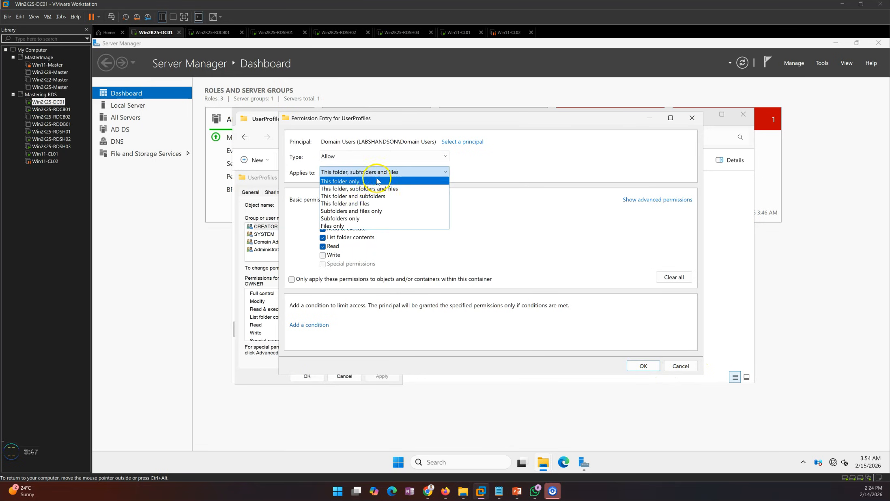
{"action": "left_click", "coordinate": [354, 182]}
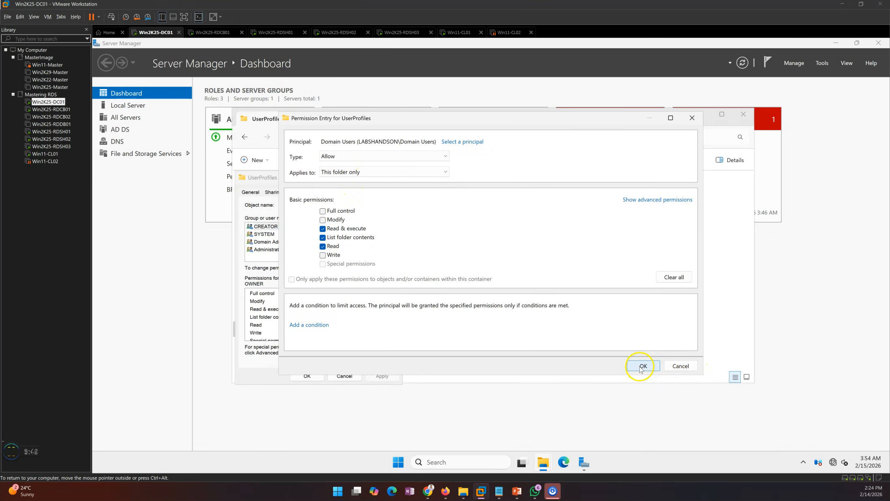
{"action": "left_click", "coordinate": [642, 366]}
{"action": "left_click", "coordinate": [645, 349]}
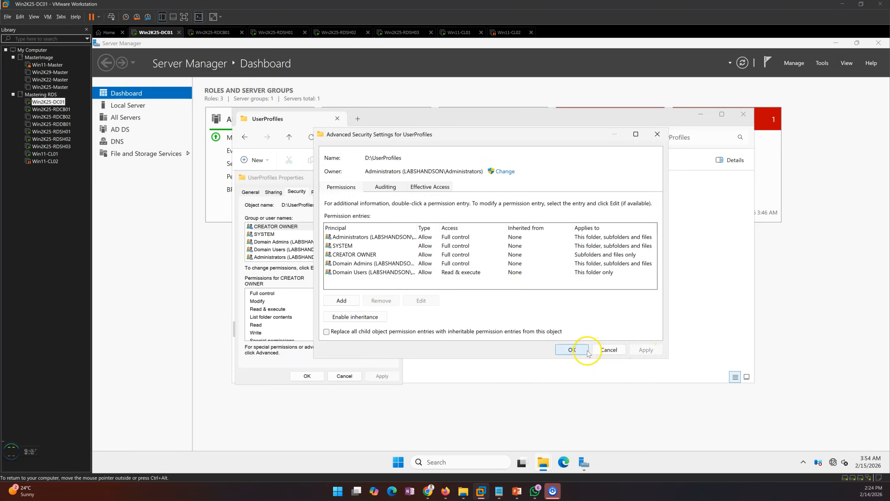
{"action": "left_click", "coordinate": [572, 350]}
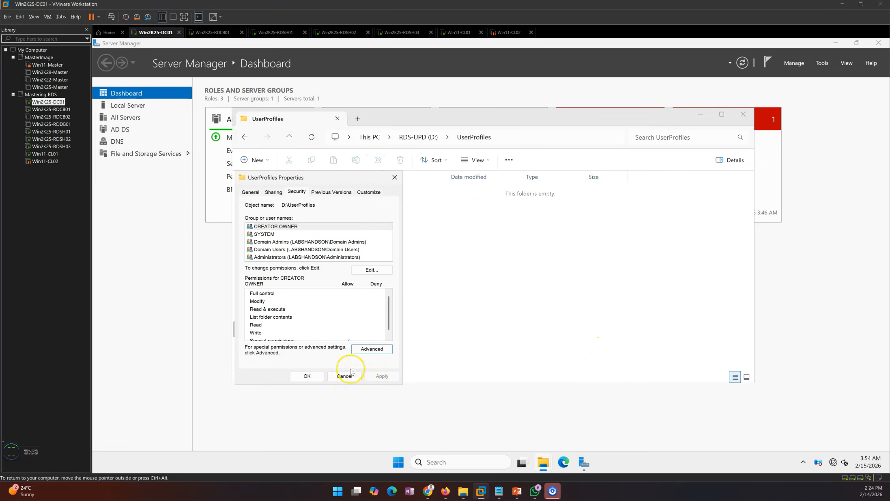
{"action": "left_click", "coordinate": [305, 375]}
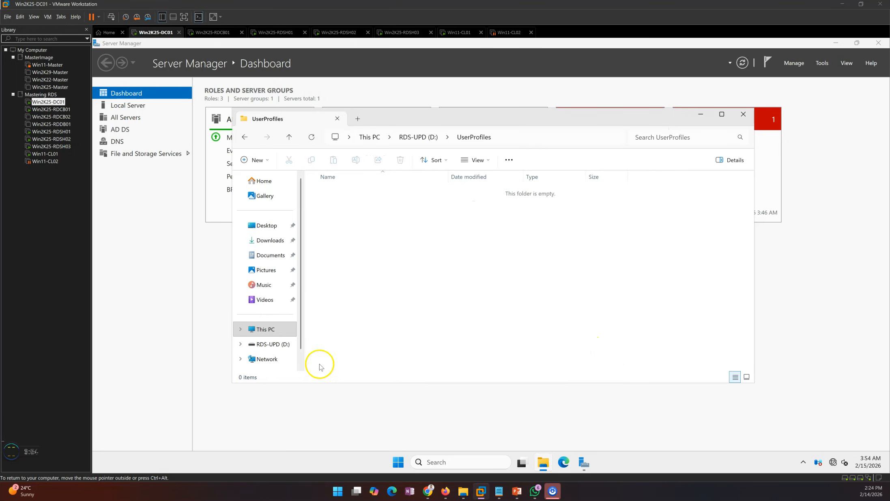
- Check the sharing requirements on the PowerPoint slide, and enable advanced sharing on the UserProfiles folder with the share name UserProfiles$
{"action": "right_click", "coordinate": [422, 229]}
{"action": "left_click", "coordinate": [361, 286]}
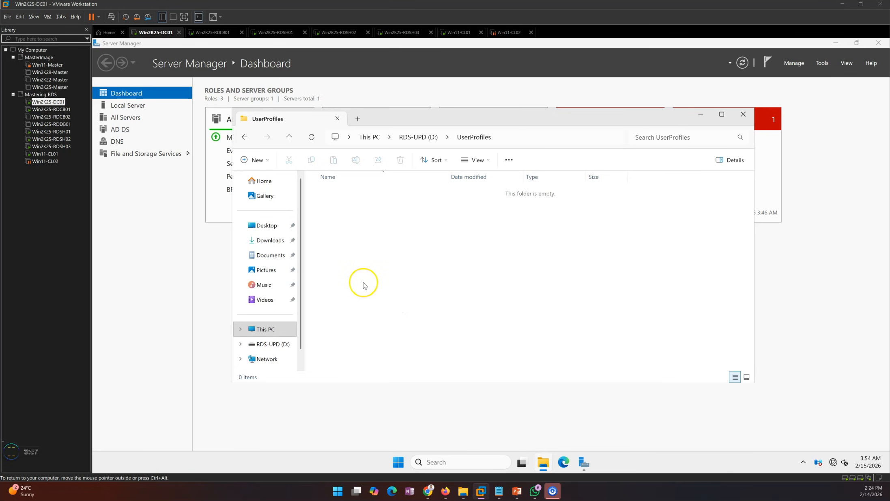
{"action": "left_click", "coordinate": [517, 491]}
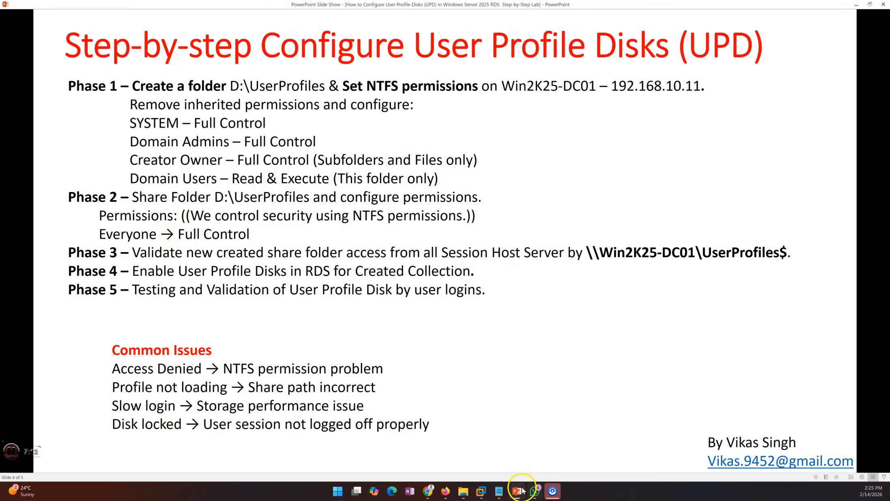
{"action": "left_click", "coordinate": [481, 491]}
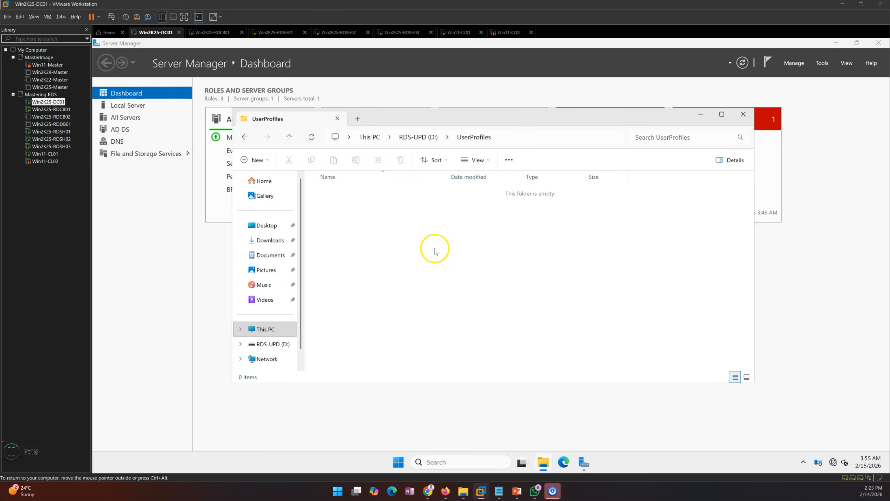
{"action": "right_click", "coordinate": [433, 233]}
{"action": "left_click", "coordinate": [462, 320]}
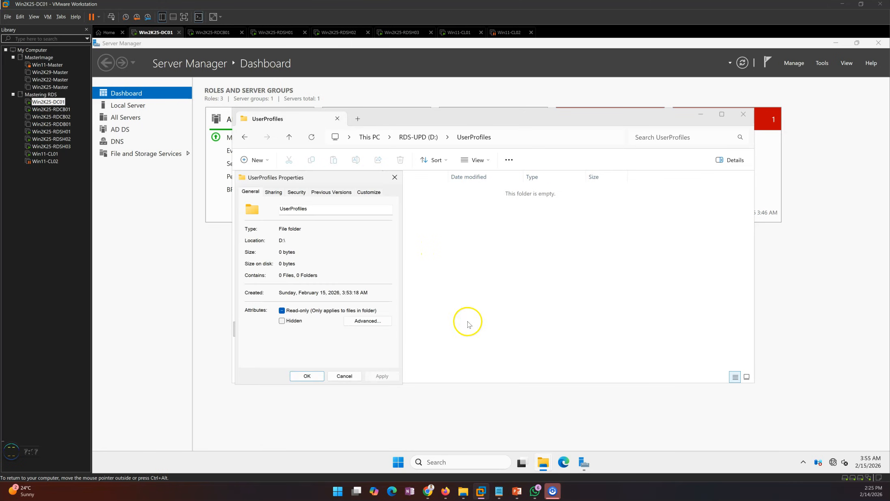
{"action": "left_click", "coordinate": [274, 192]}
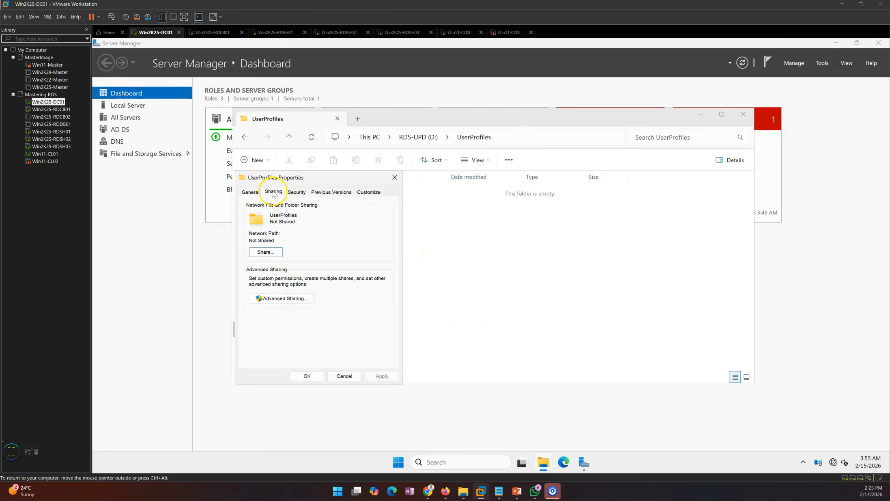
{"action": "left_click", "coordinate": [279, 299]}
{"action": "left_click", "coordinate": [259, 209]}
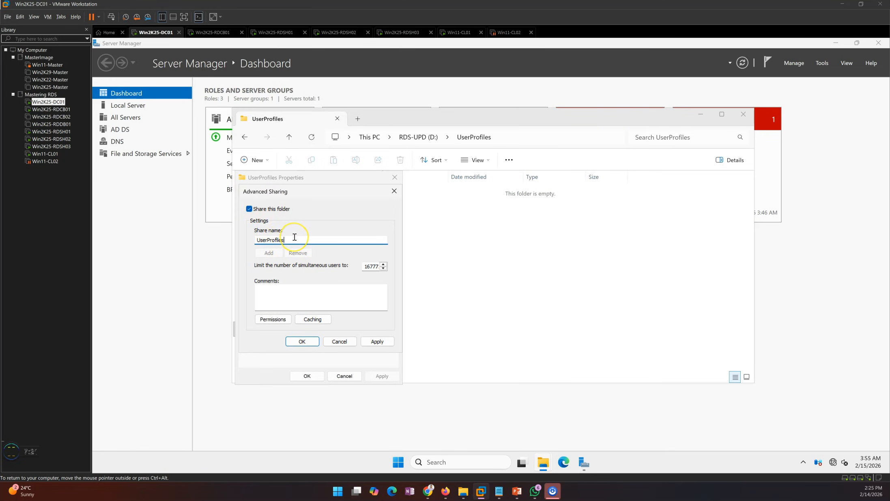
{"action": "double_click", "coordinate": [300, 238]}
- Grant Everyone Full Control in the UserProfiles$ share permissions, apply the sharing settings and close the folder's properties
{"action": "left_click", "coordinate": [273, 319]}
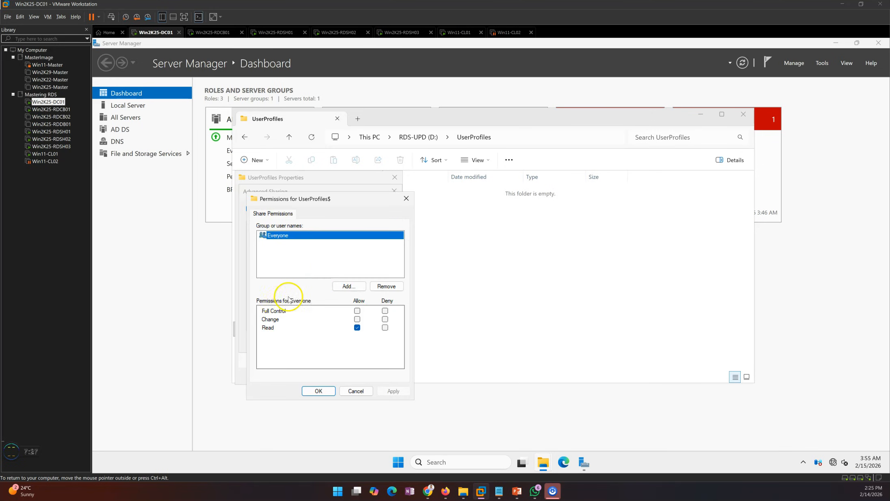
{"action": "left_click", "coordinate": [357, 311]}
{"action": "left_click", "coordinate": [393, 391]}
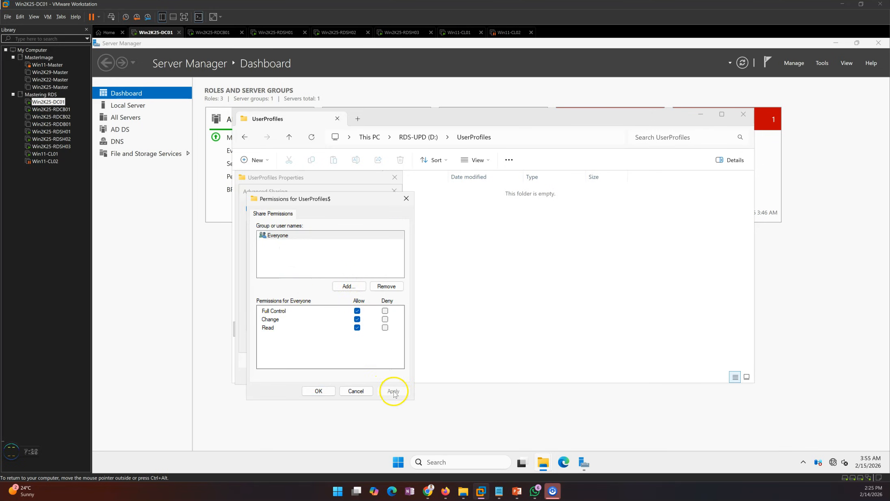
{"action": "left_click", "coordinate": [318, 391]}
{"action": "left_click", "coordinate": [374, 340]}
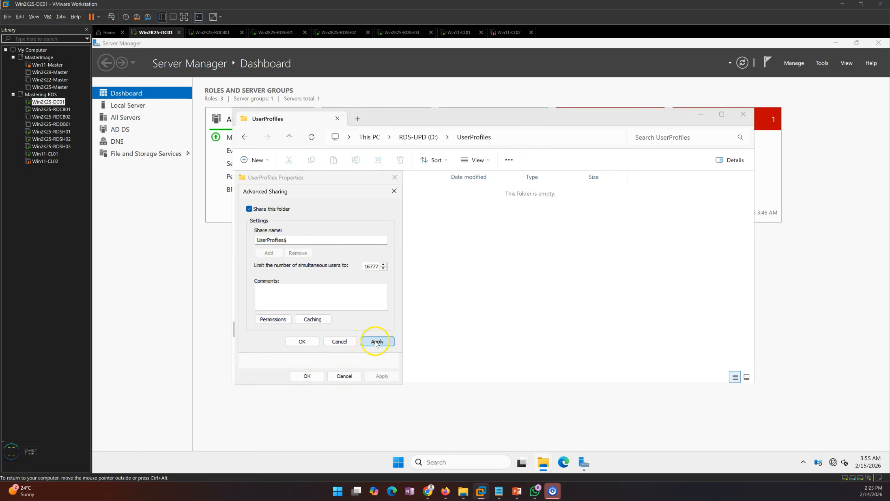
{"action": "left_click", "coordinate": [306, 341]}
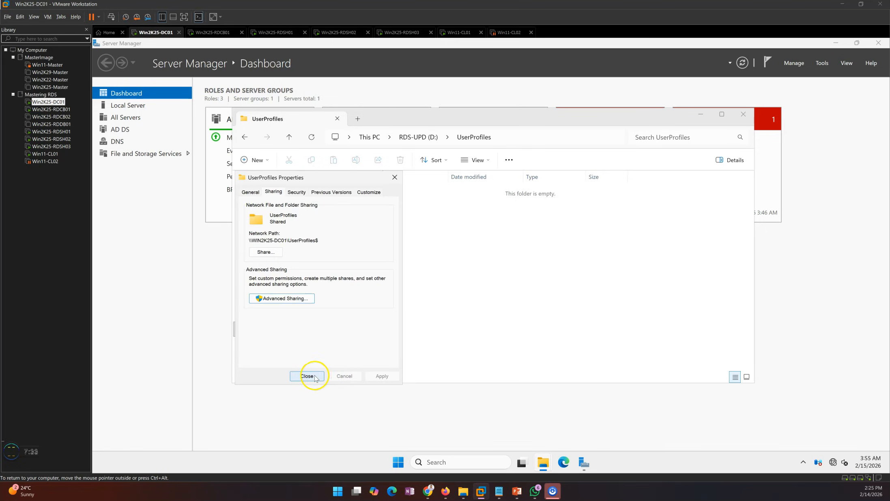
{"action": "left_click", "coordinate": [308, 376]}
- Check the validation phase on the PowerPoint slide and open \\Win2K25-DC01\UserProfiles$ from Win2K25-RDSH01 to test share access
{"action": "left_click", "coordinate": [512, 489]}
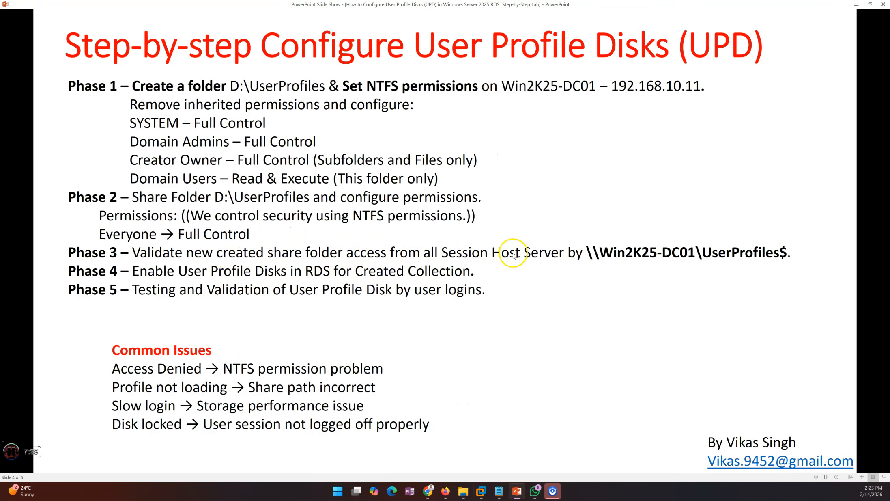
{"action": "left_click", "coordinate": [519, 495]}
{"action": "left_click", "coordinate": [519, 493]}
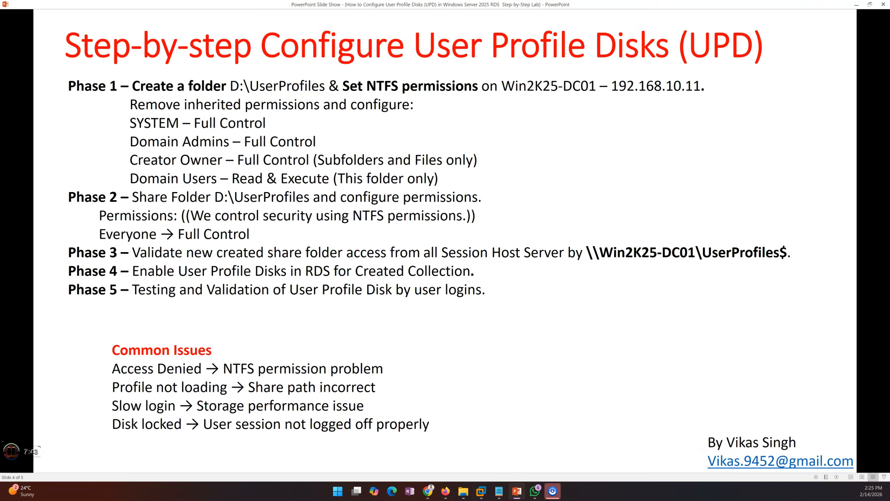
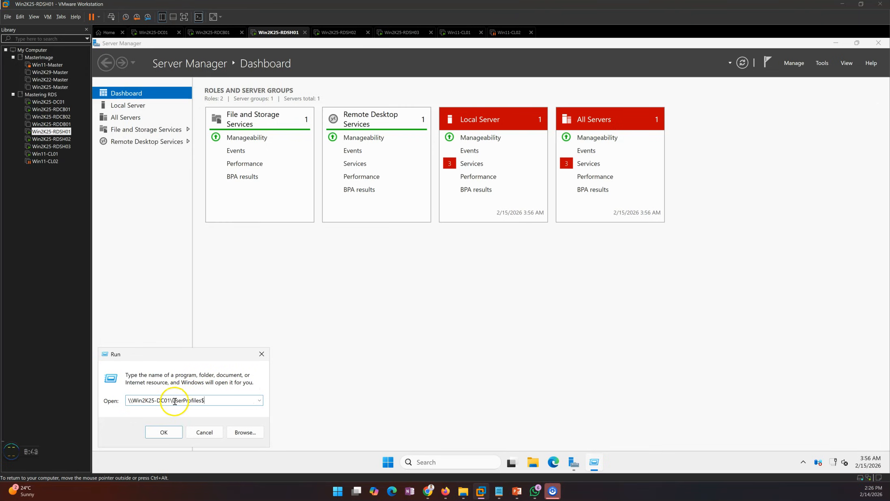
{"action": "left_click", "coordinate": [164, 432]}
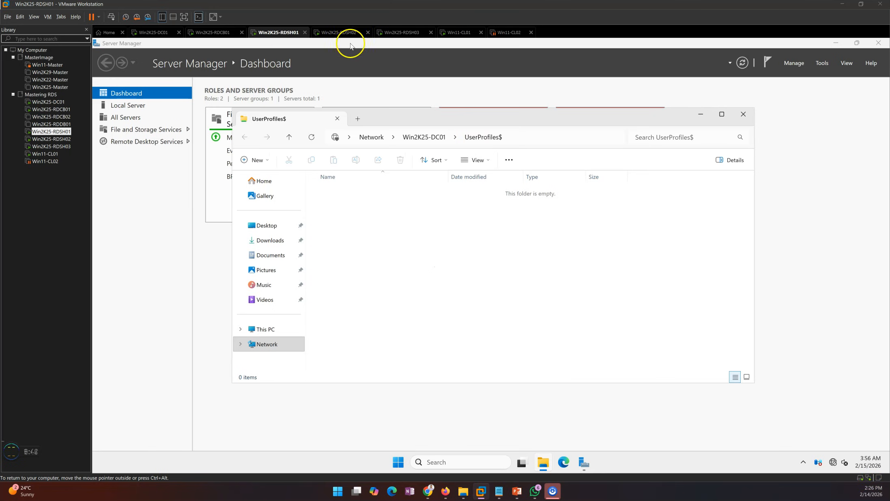
- Switch to Win2K25-RDSH02 and open the \\Win2K25-DC01\UserProfiles$ share by pasting its path into Run
{"action": "left_click", "coordinate": [339, 33]}
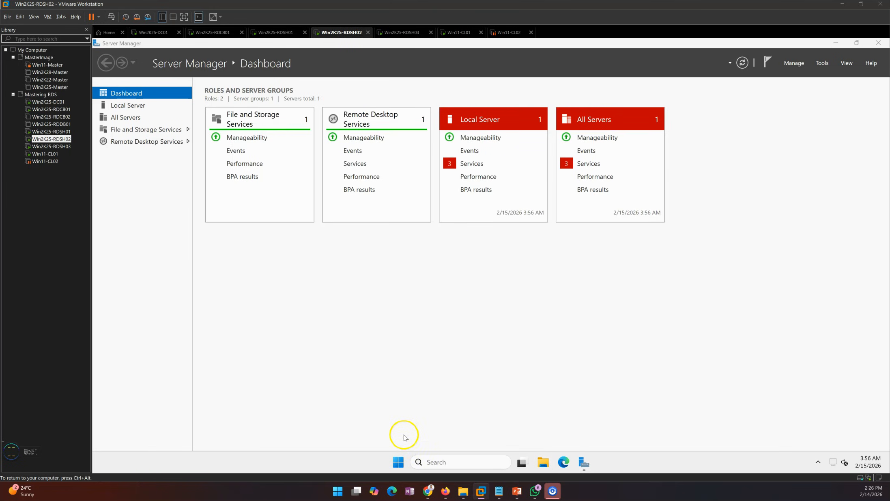
{"action": "right_click", "coordinate": [398, 462]}
{"action": "left_click", "coordinate": [390, 409]}
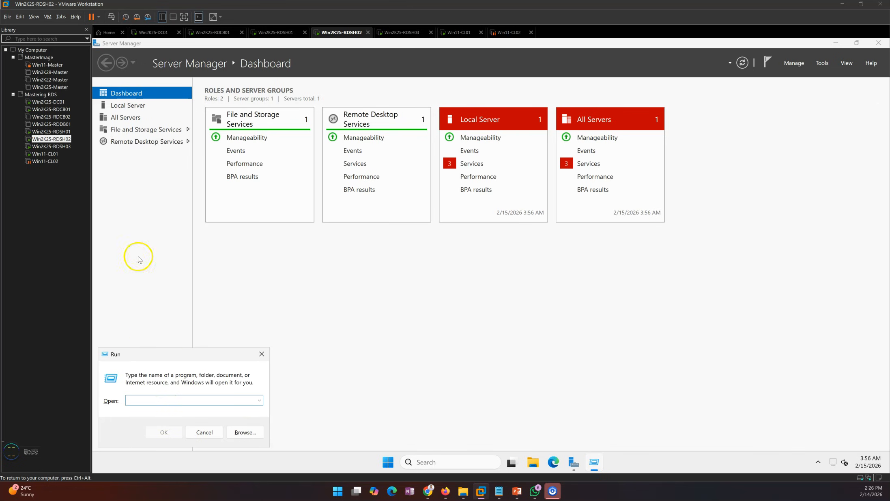
{"action": "left_click", "coordinate": [20, 16]}
{"action": "left_click", "coordinate": [32, 45]}
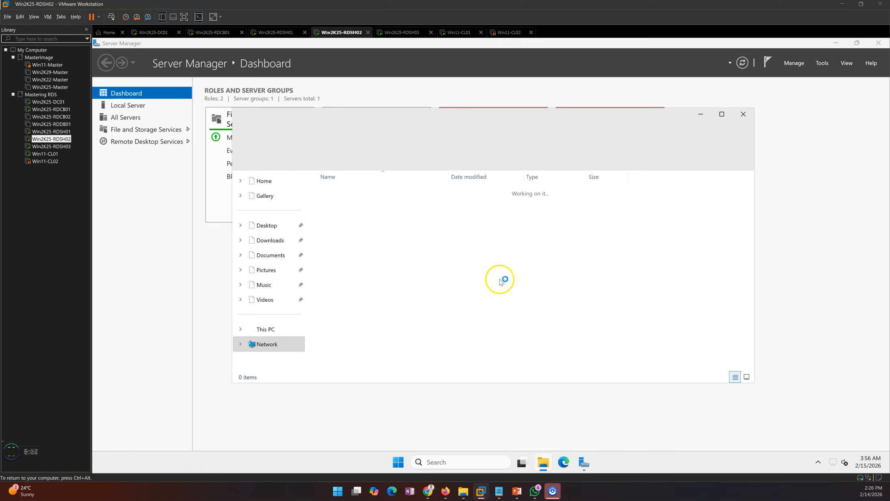
- Switch to Win2K25-RDSH03 and open the \\Win2K25-DC01\UserProfiles$ share by pasting its path into Run
{"action": "left_click", "coordinate": [389, 33]}
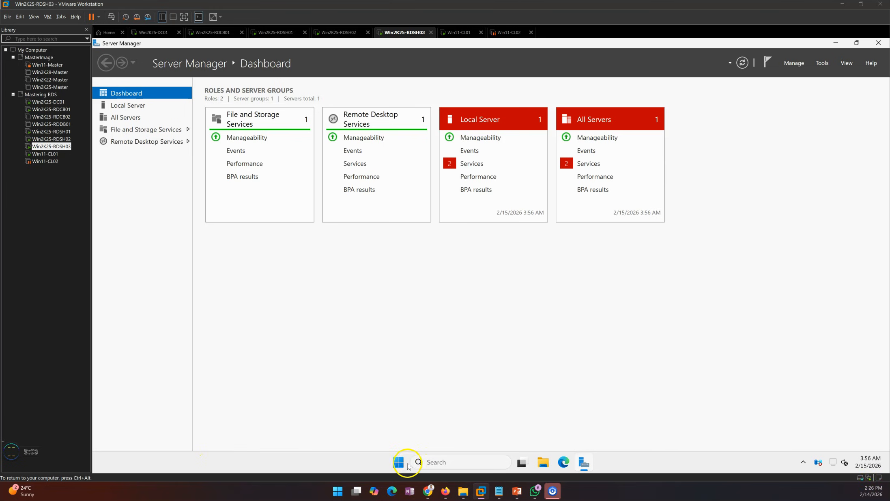
{"action": "right_click", "coordinate": [398, 462]}
{"action": "left_click", "coordinate": [385, 406]}
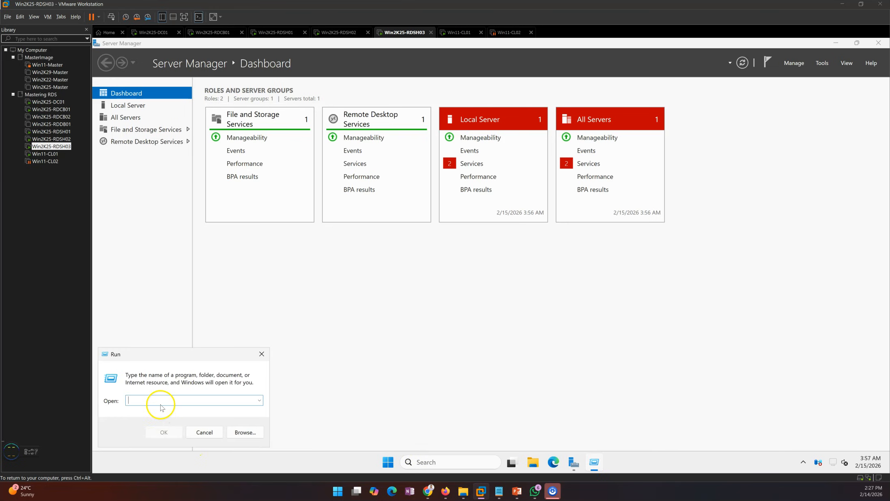
{"action": "left_click", "coordinate": [19, 17]}
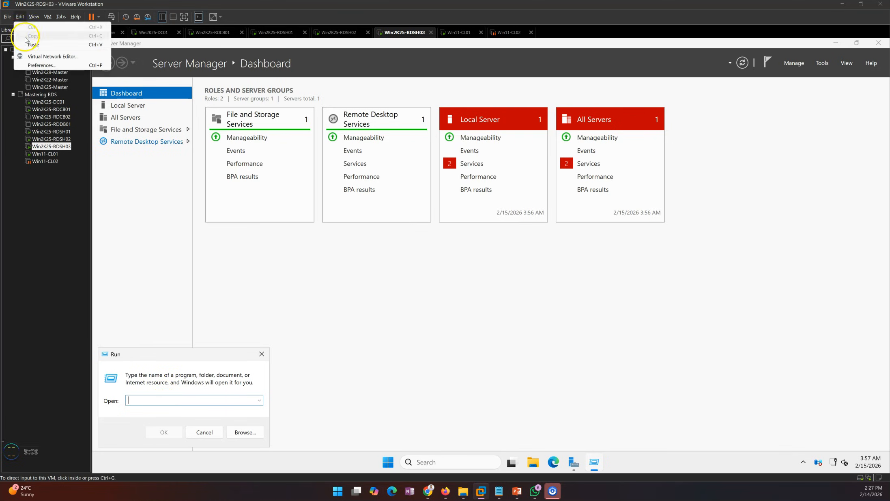
{"action": "left_click", "coordinate": [32, 44]}
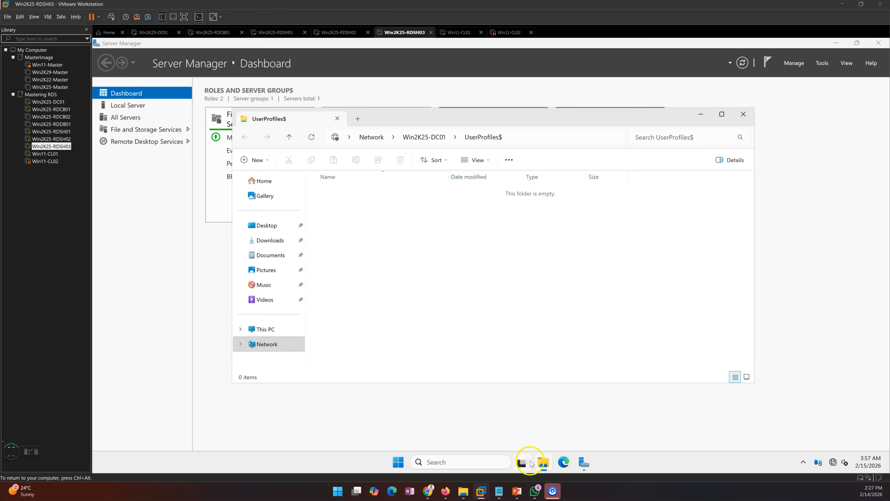
- Check the next phase on the PowerPoint slide, and open the RDS-Prod collection in Remote Desktop Services on Win2K25-RDCB01
{"action": "left_click", "coordinate": [517, 491]}
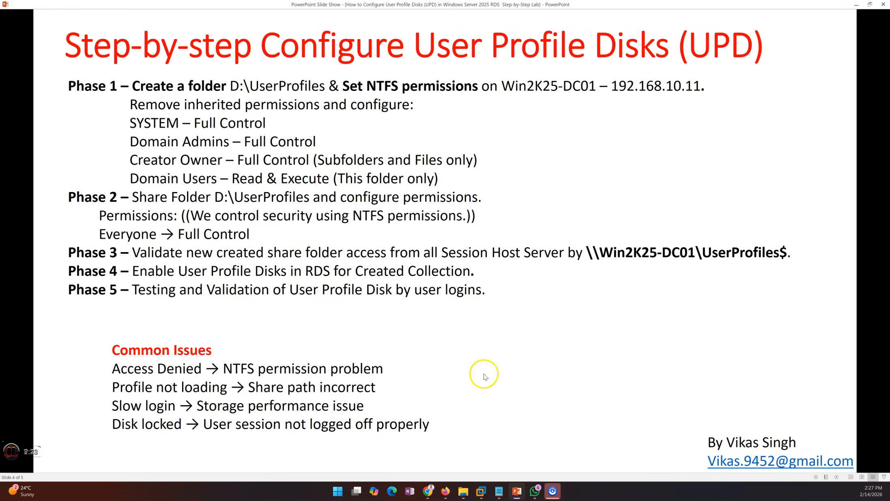
{"action": "left_click", "coordinate": [520, 495]}
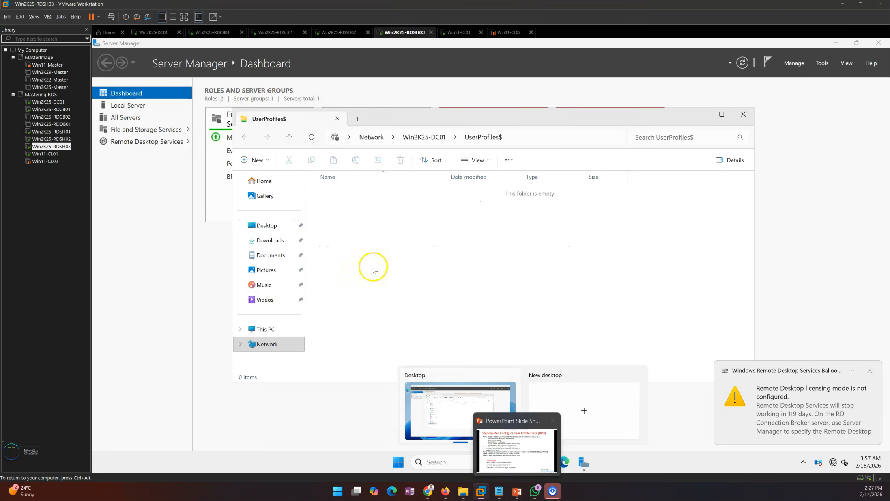
{"action": "left_click", "coordinate": [214, 33]}
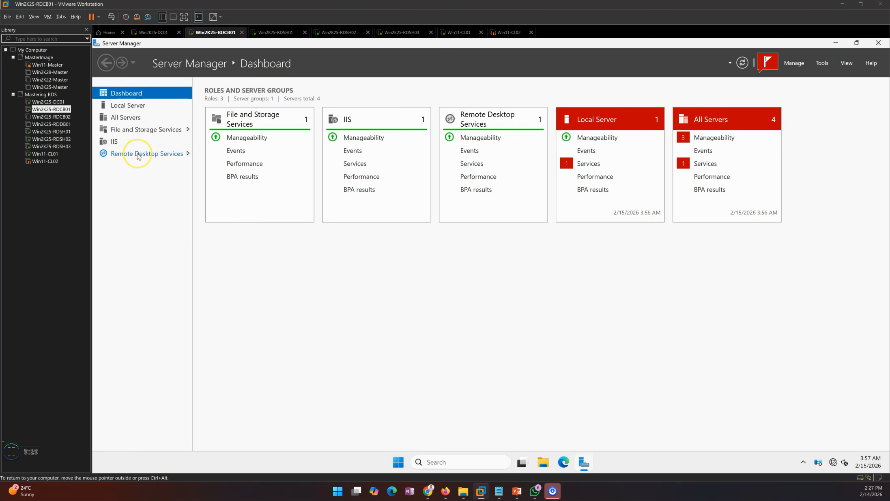
{"action": "left_click", "coordinate": [138, 154]}
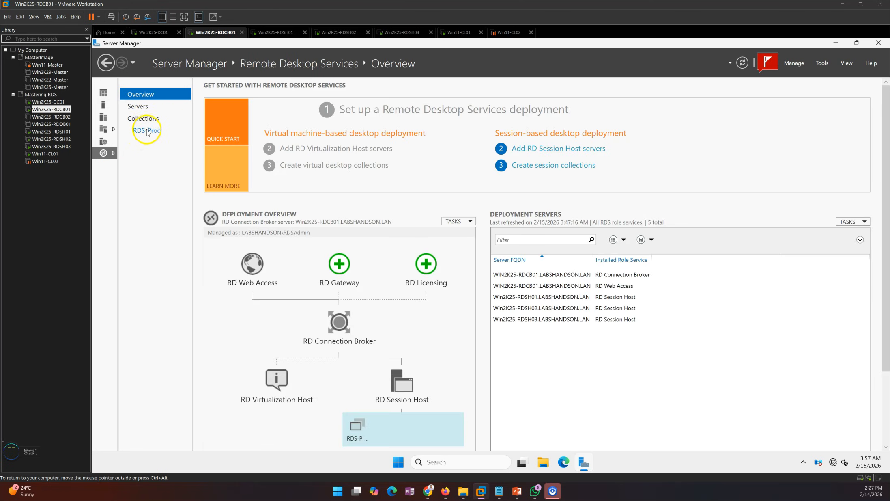
{"action": "left_click", "coordinate": [147, 131]}
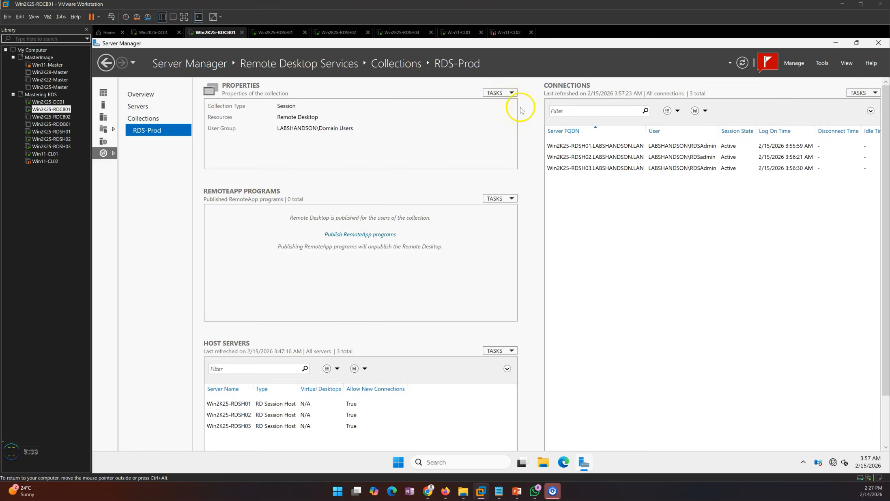
- Enable user profile disks in the RDS-Prod properties with location \\Win2K25-DC01\UserProfiles$ and a maximum size of 10 GB
{"action": "left_click", "coordinate": [500, 93]}
{"action": "left_click", "coordinate": [505, 100]}
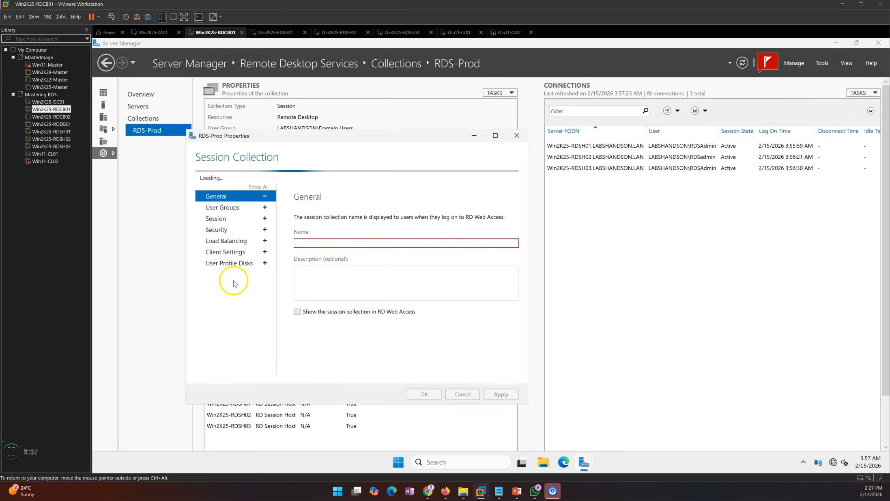
{"action": "left_click", "coordinate": [229, 251]}
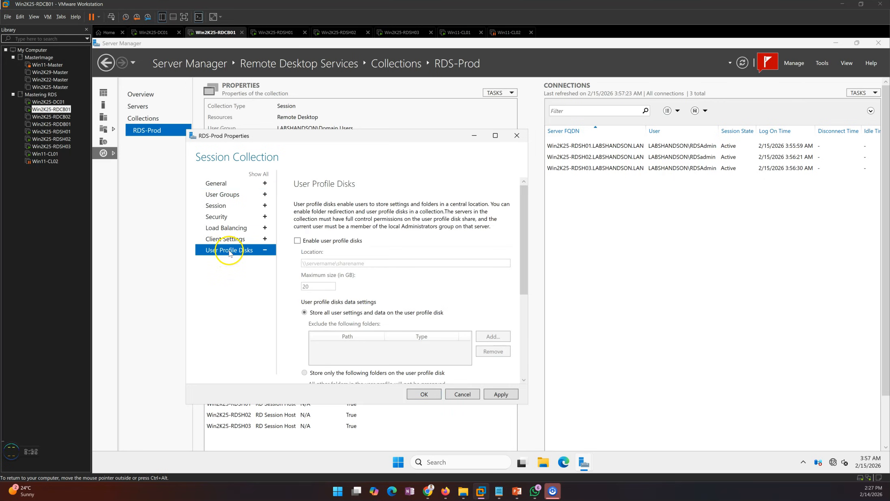
{"action": "left_click", "coordinate": [297, 240]}
{"action": "left_click", "coordinate": [315, 262]}
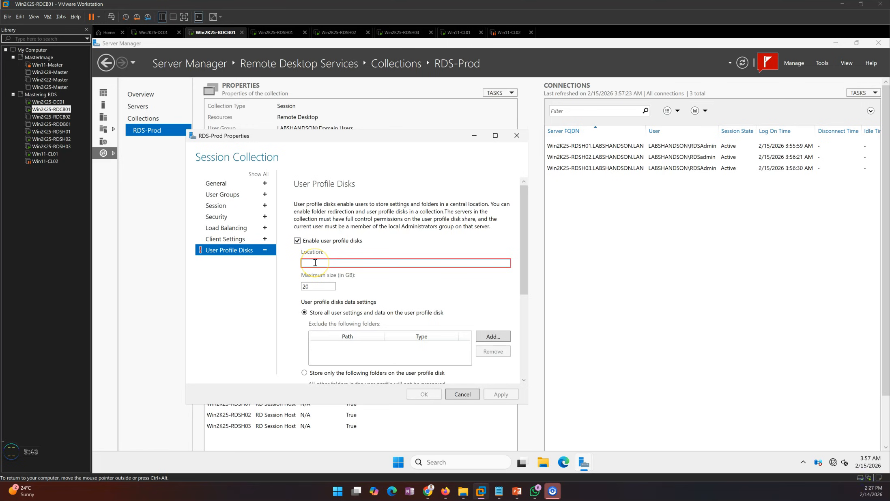
{"action": "type", "text": "\\\\Win2K25-DC01\\UserProfiles$"}
{"action": "double_click", "coordinate": [318, 286]}
{"action": "type", "text": "10"}
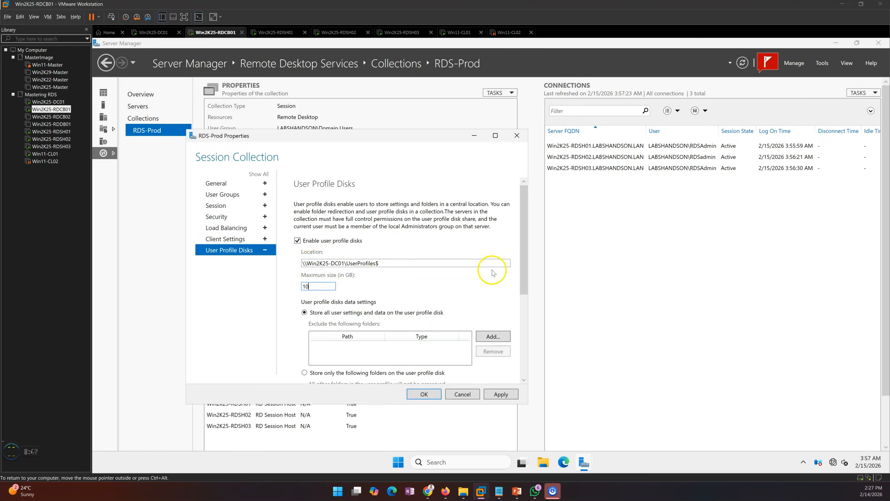
- Choose to store all user settings and data on the user profile disk, then apply and close the RDS-Prod collection properties
{"action": "left_click_drag", "start_coordinate": [523, 264], "coordinate": [523, 325]}
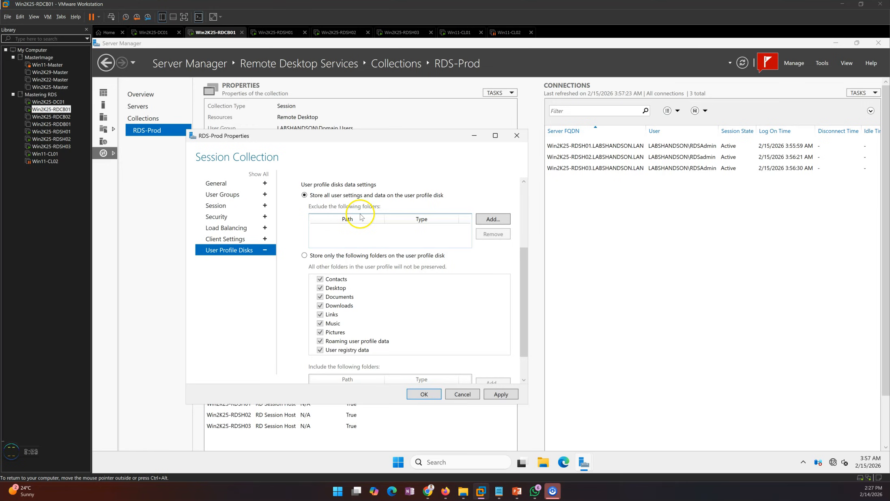
{"action": "left_click", "coordinate": [336, 258]}
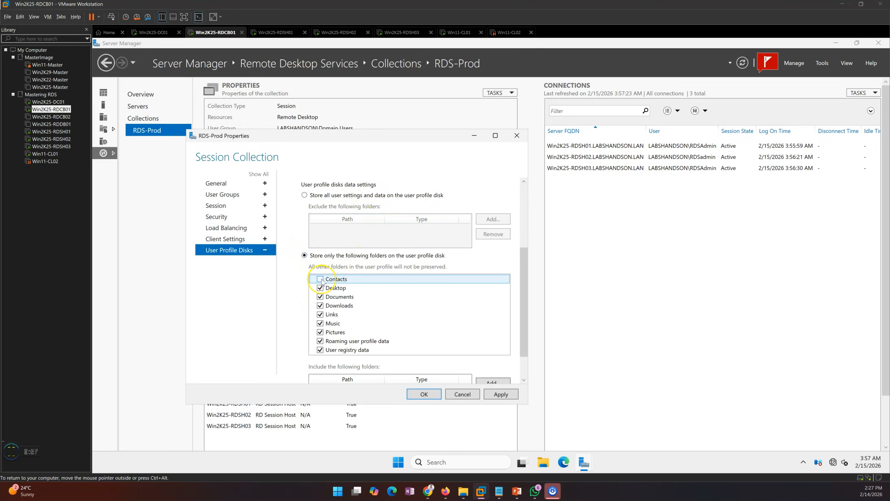
{"action": "left_click", "coordinate": [304, 196]}
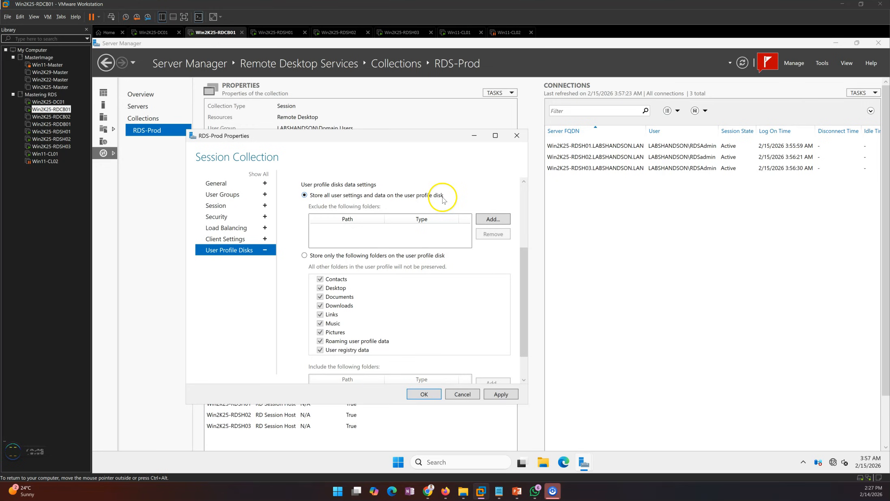
{"action": "left_click_drag", "start_coordinate": [521, 278], "coordinate": [528, 307]}
{"action": "left_click", "coordinate": [507, 397]}
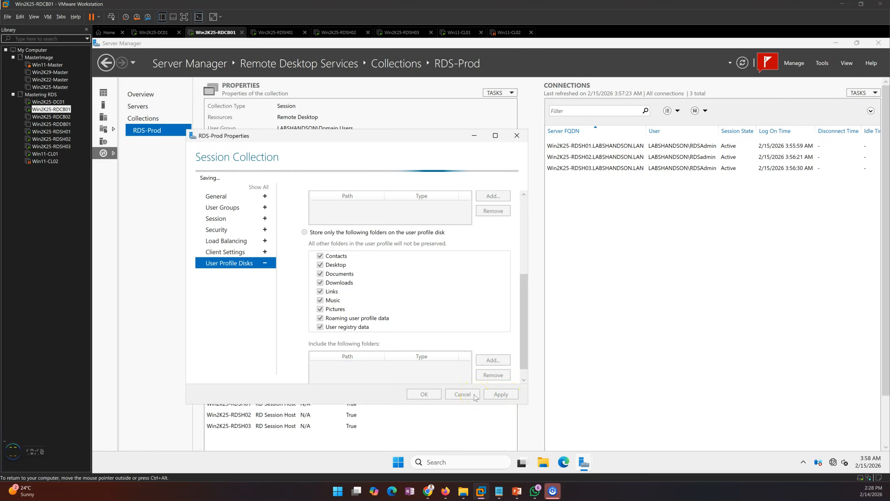
{"action": "left_click_drag", "start_coordinate": [524, 294], "coordinate": [533, 216]}
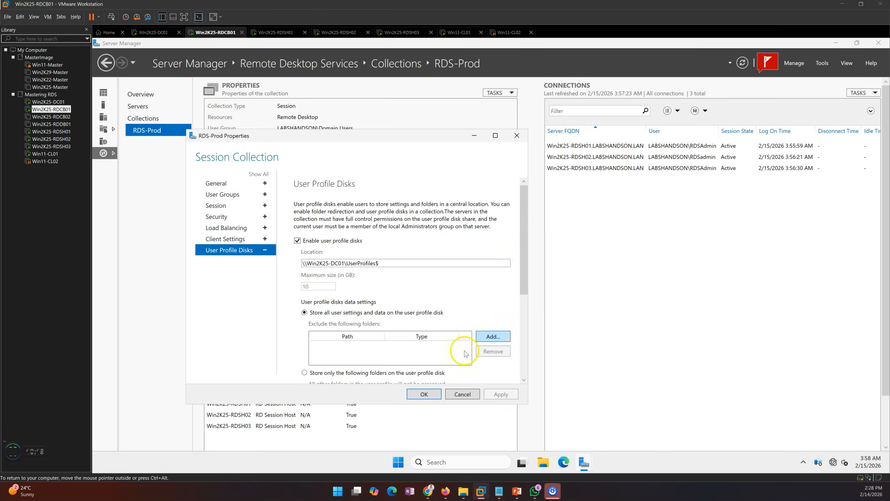
{"action": "left_click", "coordinate": [424, 395]}
- Switch to Win2K25-DC01, open D:\UserProfiles in File Explorer and inspect the UVHD-template disk file
{"action": "left_click", "coordinate": [543, 462]}
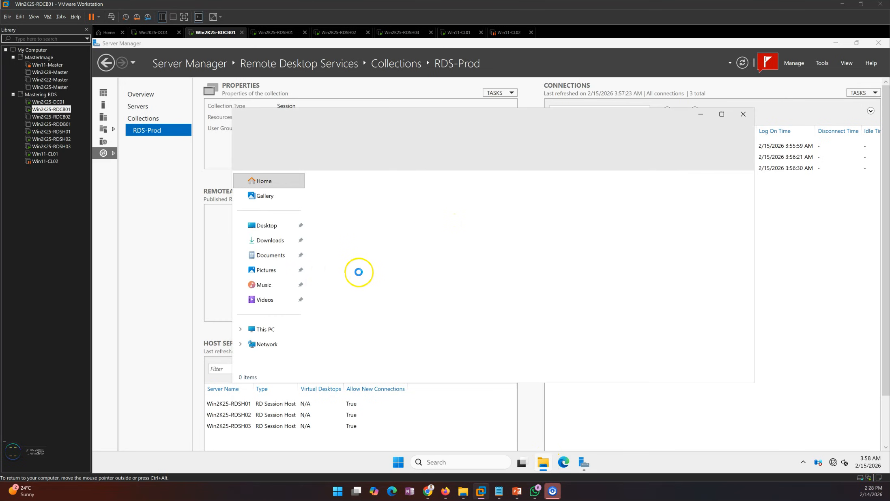
{"action": "left_click", "coordinate": [265, 330]}
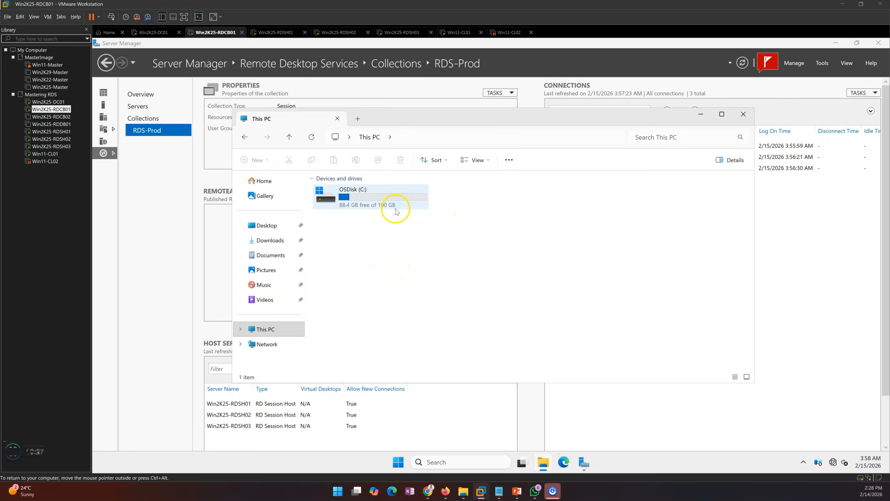
{"action": "left_click", "coordinate": [152, 33]}
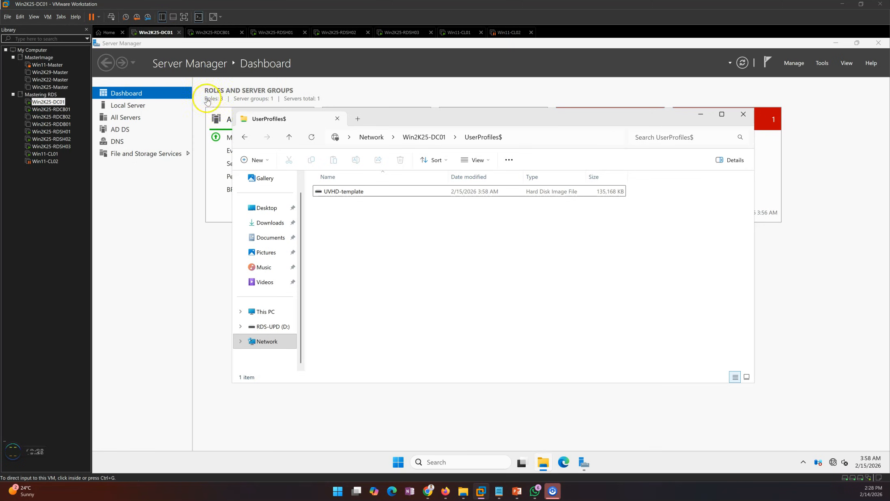
{"action": "left_click", "coordinate": [263, 310]}
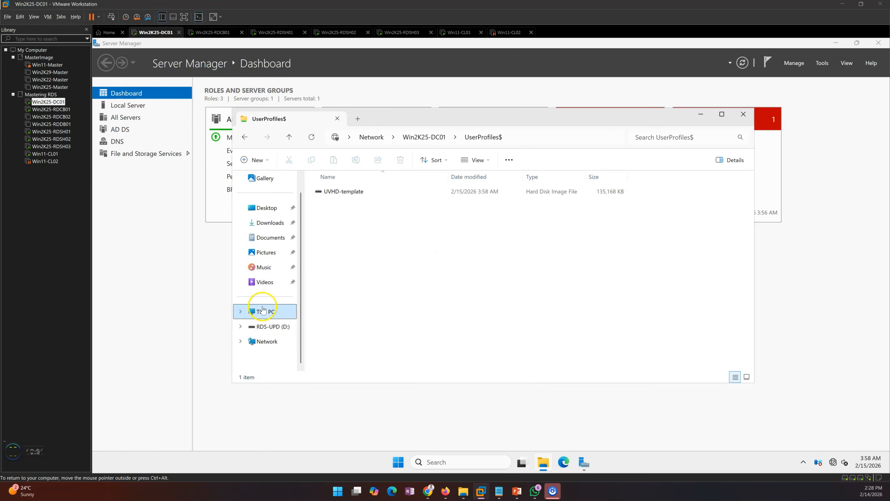
{"action": "double_click", "coordinate": [487, 198]}
{"action": "left_click", "coordinate": [347, 192]}
{"action": "double_click", "coordinate": [347, 193]}
{"action": "left_click", "coordinate": [336, 193]}
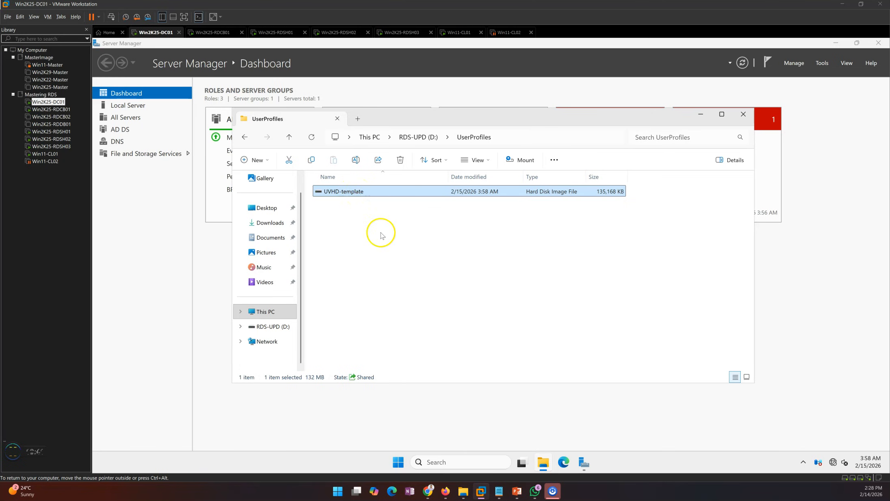
{"action": "left_click", "coordinate": [392, 288]}
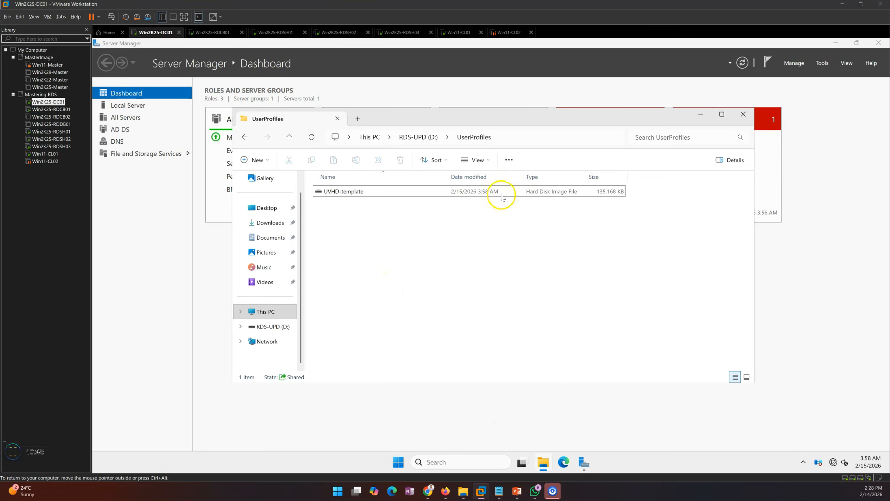
- Check the testing phase on the PowerPoint slide and sign in to Win11-CL01 as User01 with the account password
{"action": "left_click", "coordinate": [517, 490]}
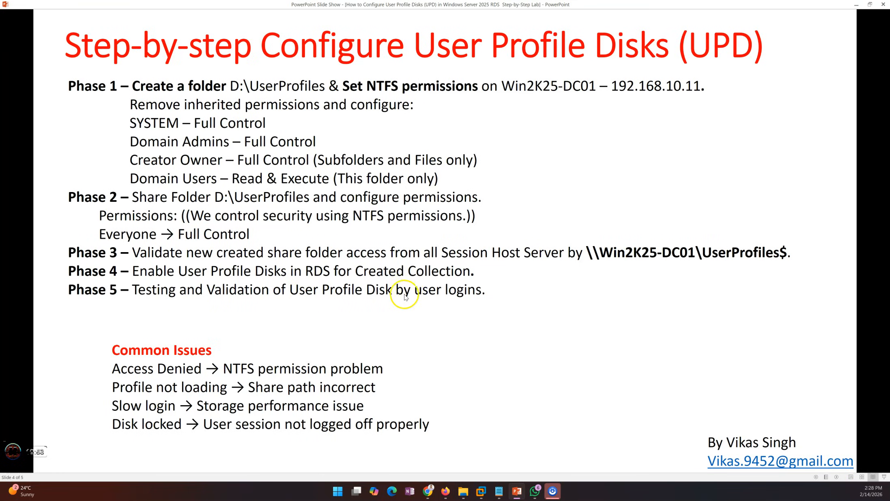
{"action": "left_click", "coordinate": [519, 492]}
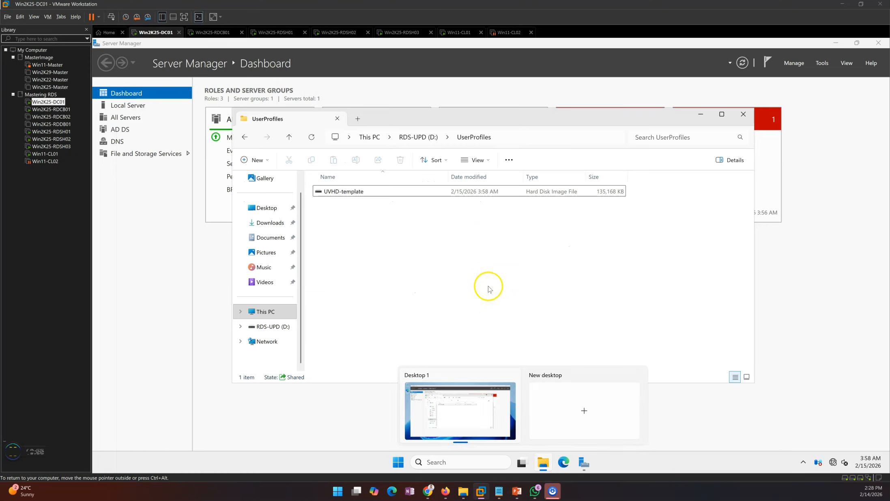
{"action": "left_click", "coordinate": [467, 33]}
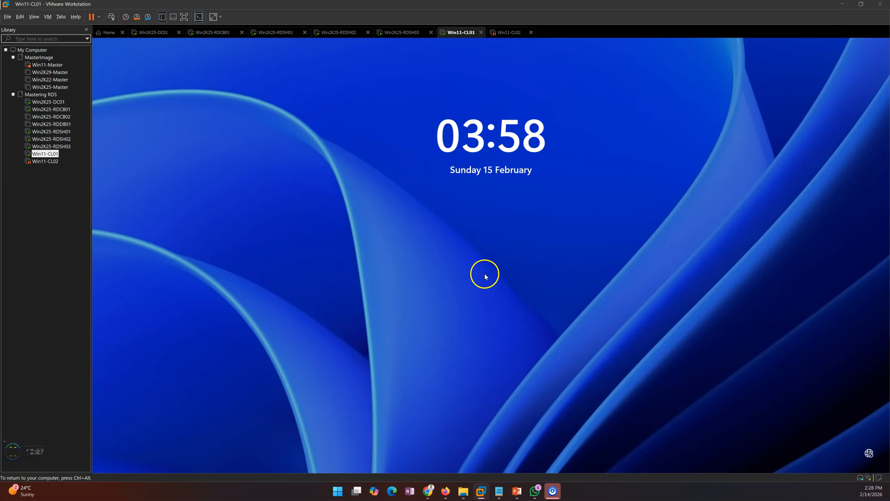
{"action": "left_click", "coordinate": [479, 280]}
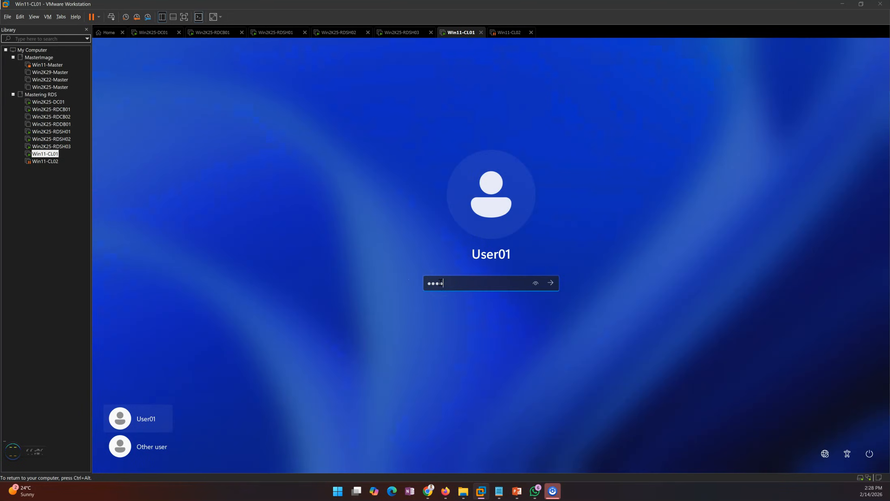
{"action": "key", "text": "Return"}
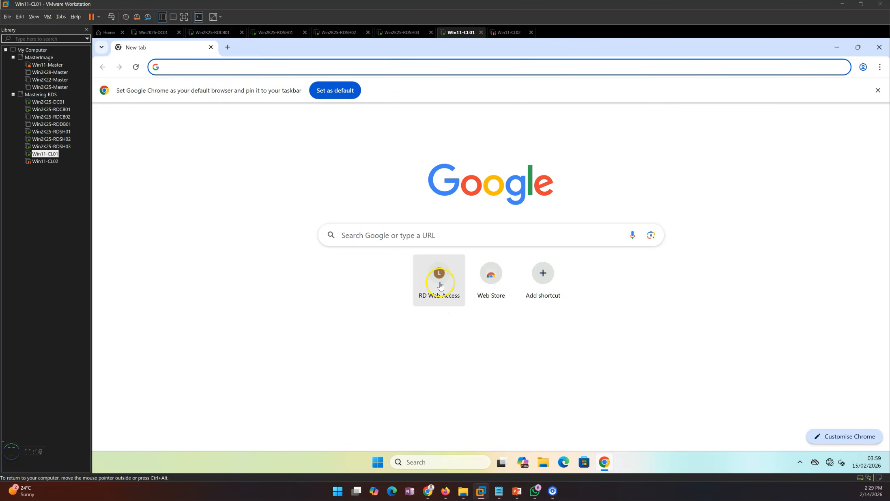
- Sign in to RD Web Access in Chrome with User01's password, download the RDS-Prod connection file and open the full download history
{"action": "left_click", "coordinate": [442, 280]}
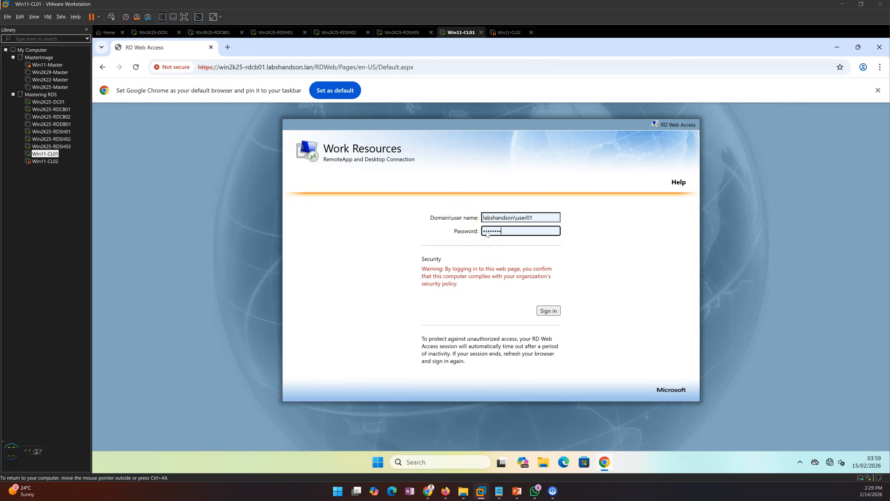
{"action": "left_click", "coordinate": [303, 230]}
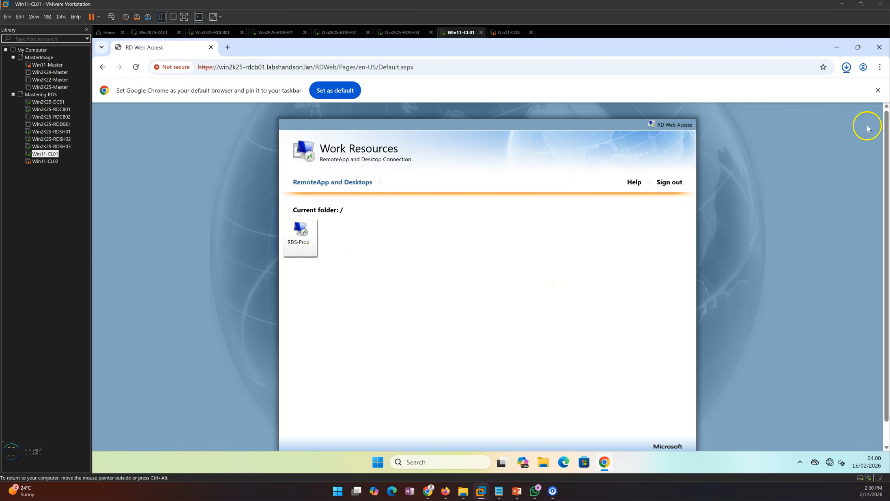
{"action": "left_click", "coordinate": [847, 67]}
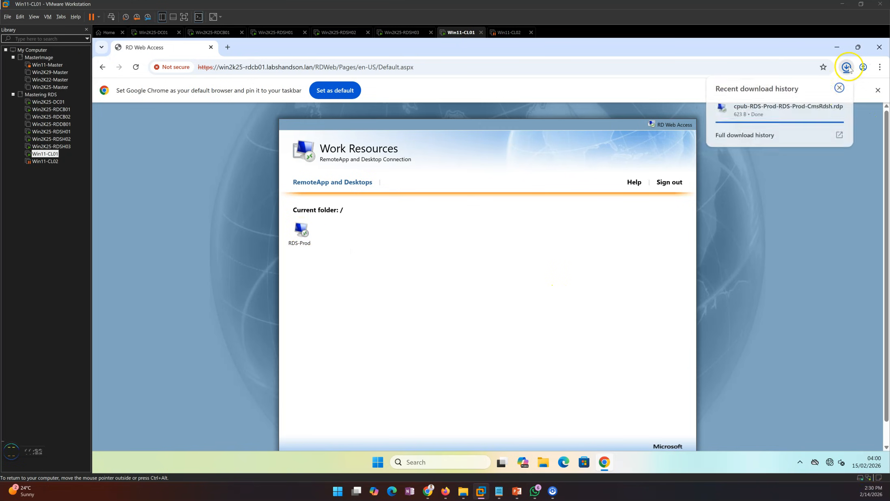
{"action": "left_click", "coordinate": [768, 136]}
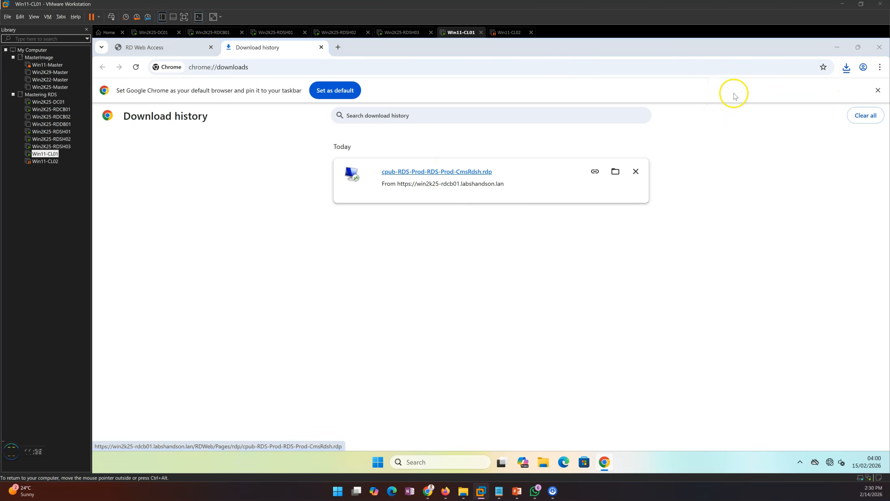
- Minimize Chrome and start the RDS-Prod remote desktop connection, entering User01's account password
{"action": "left_click", "coordinate": [836, 47]}
{"action": "left_click", "coordinate": [559, 300]}
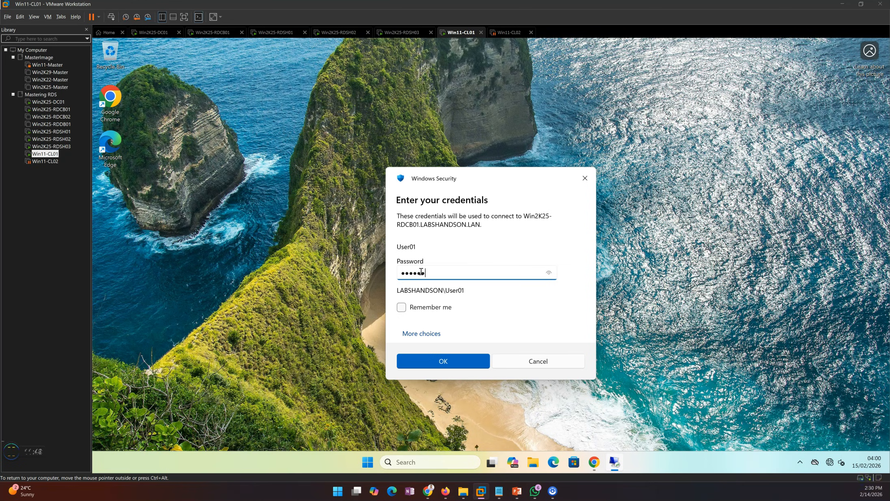
{"action": "key", "text": "Return"}
{"action": "left_click_drag", "start_coordinate": [466, 218], "coordinate": [460, 164]}
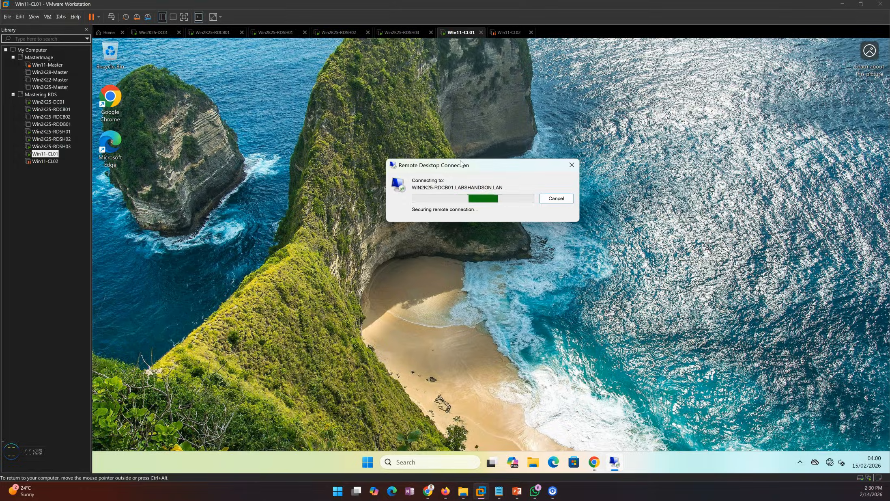
- Switch to Win2K25-RDCB01 and refresh the connections list of the RDS-Prod collection twice
{"action": "left_click", "coordinate": [213, 32]}
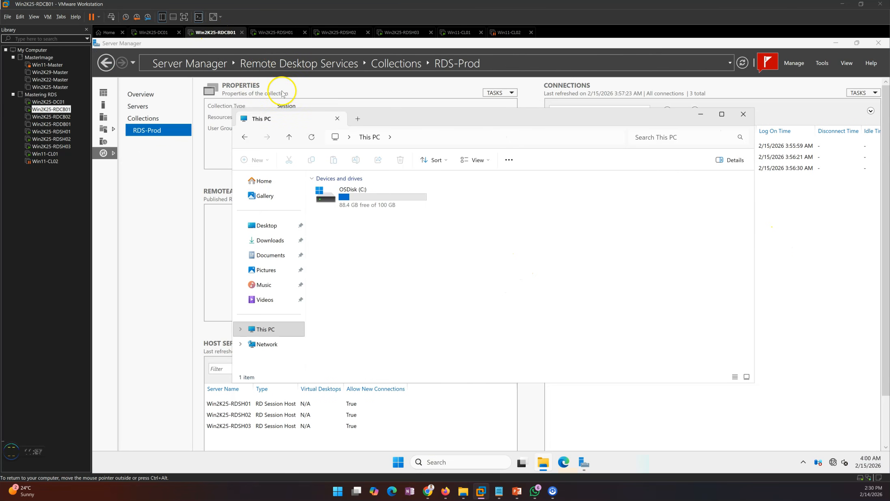
{"action": "left_click", "coordinate": [859, 92]}
{"action": "left_click", "coordinate": [858, 106]}
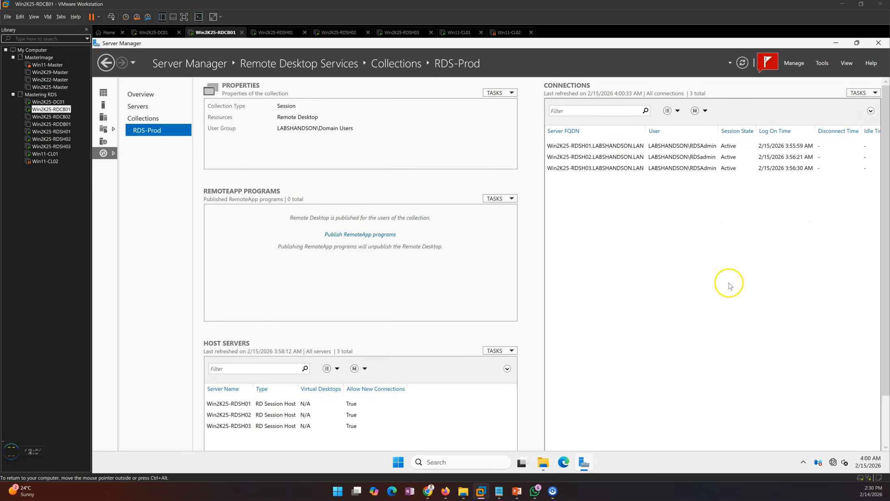
{"action": "left_click", "coordinate": [859, 93]}
{"action": "left_click", "coordinate": [858, 114]}
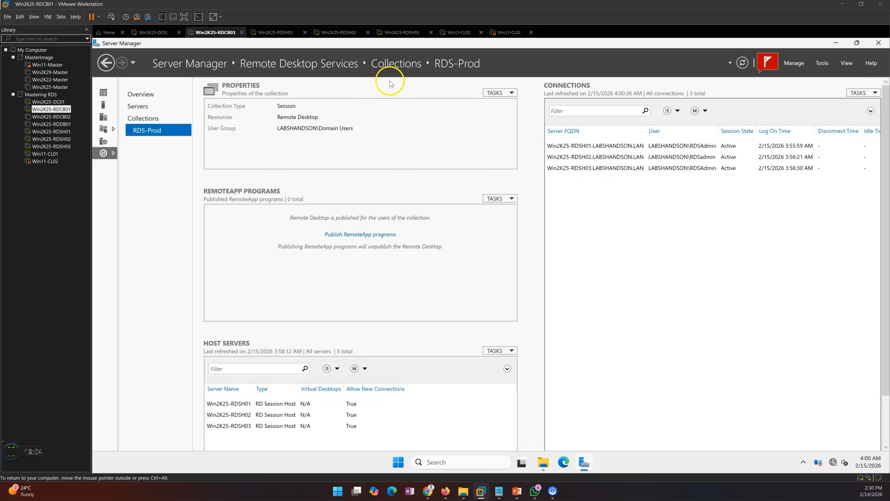
- Check the remote sign-in on Win11-CL01, then refresh the RDS-Prod connections on Win2K25-RDCB01 and select User01's session
{"action": "left_click", "coordinate": [461, 32]}
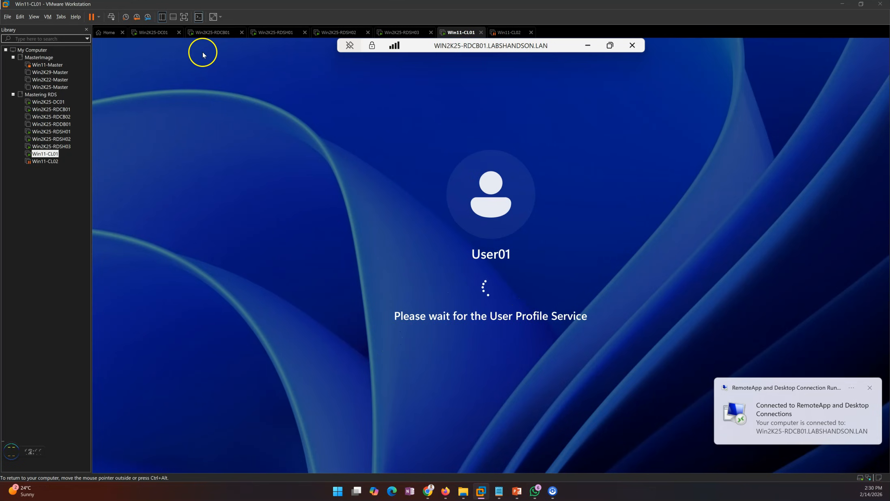
{"action": "left_click", "coordinate": [210, 33]}
{"action": "left_click", "coordinate": [870, 93]}
{"action": "left_click", "coordinate": [859, 105]}
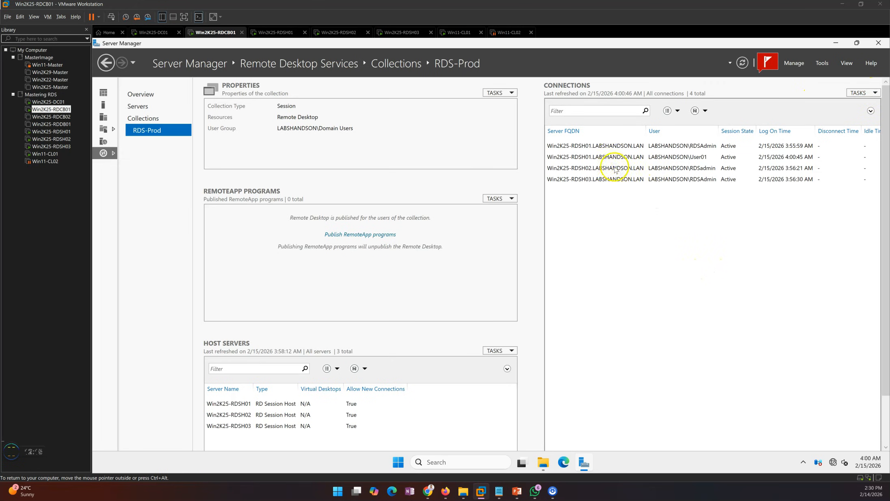
{"action": "left_click", "coordinate": [602, 157]}
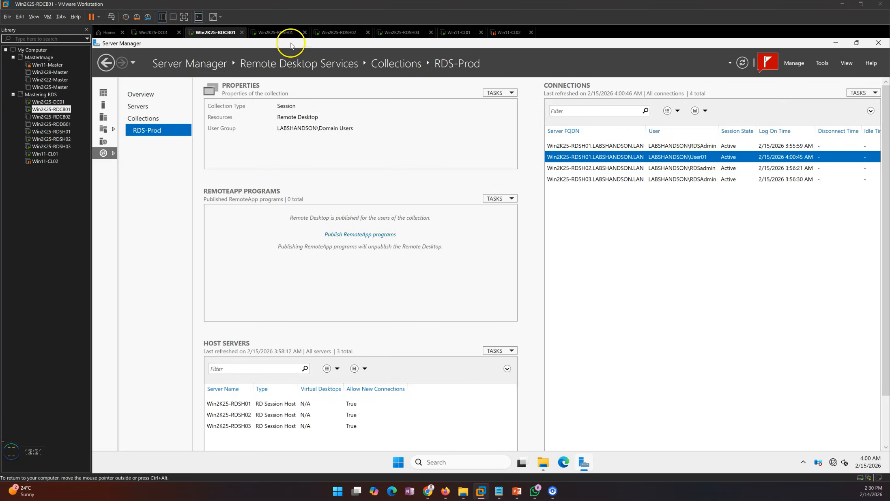
- Switch to Win2K25-RDSH01, select the user's UVHD disk file in UserProfiles$ and widen the Name column to show its full name
{"action": "left_click", "coordinate": [282, 33]}
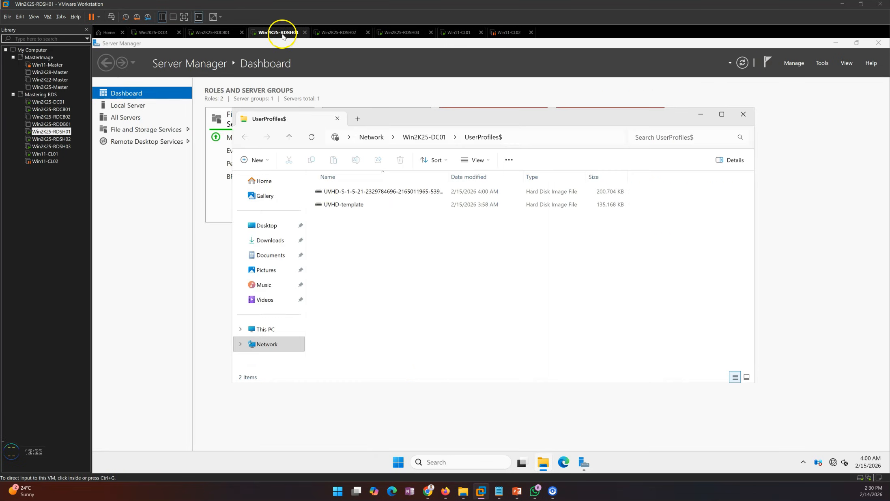
{"action": "left_click", "coordinate": [383, 192]}
{"action": "double_click", "coordinate": [449, 175]}
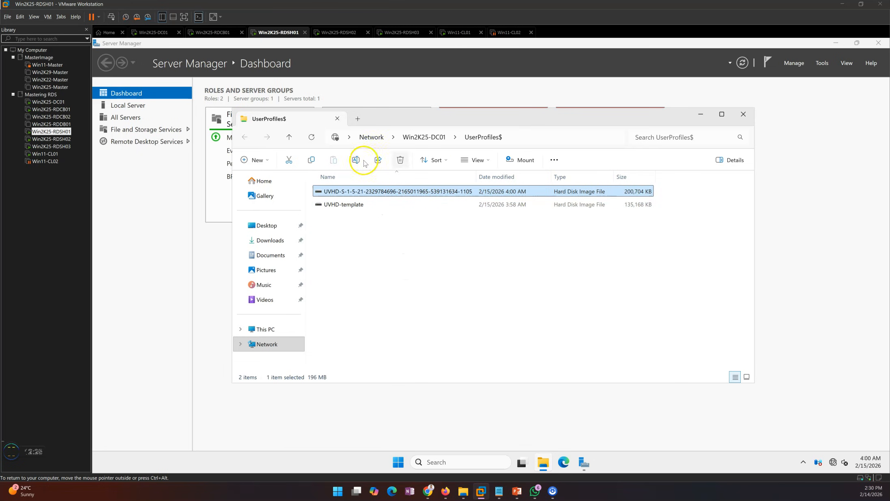
- Open Disk Management on Win2K25-RDSH01, examine the attached User Disk on Disk 1 and its available disk actions, then close it
{"action": "right_click", "coordinate": [401, 467]}
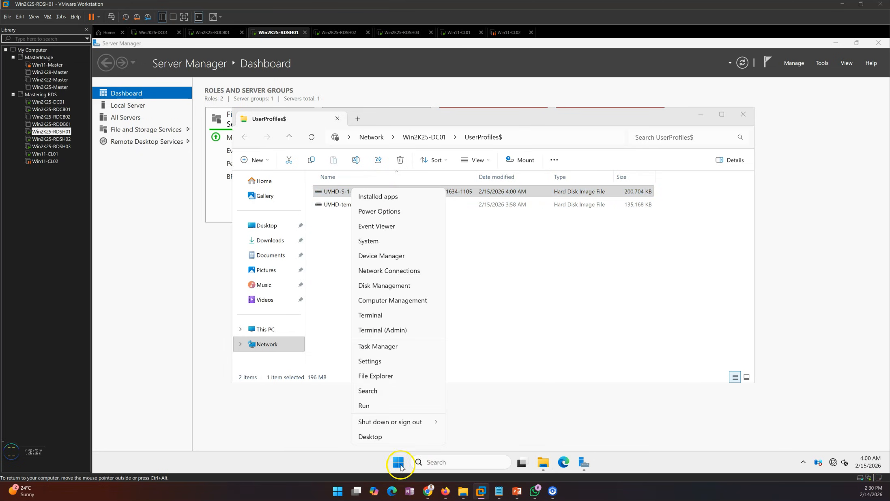
{"action": "left_click", "coordinate": [393, 286]}
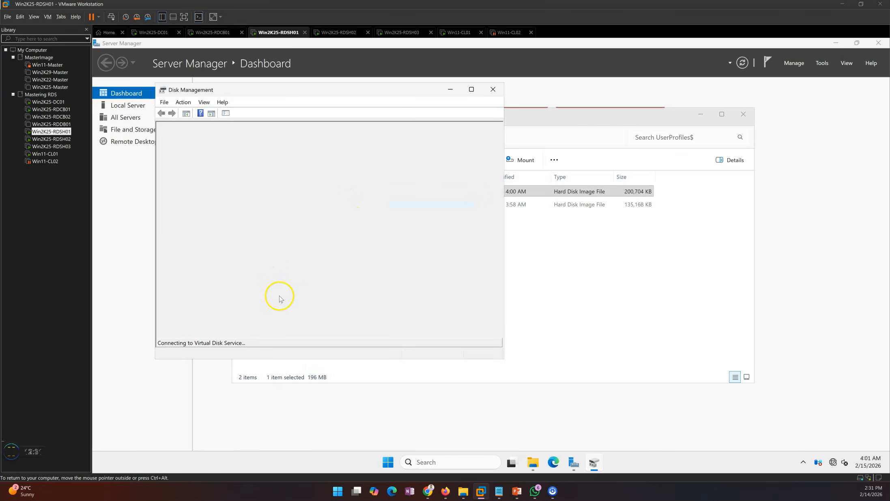
{"action": "left_click_drag", "start_coordinate": [502, 358], "coordinate": [538, 435]}
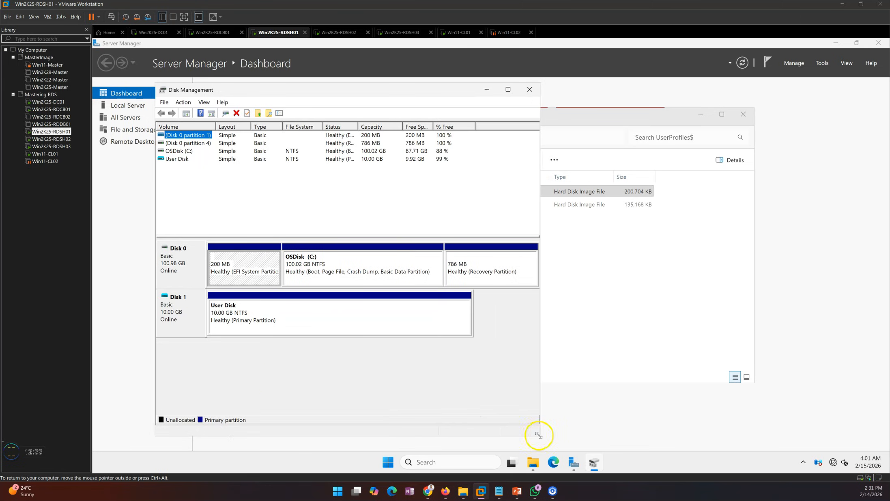
{"action": "left_click", "coordinate": [218, 377]}
{"action": "left_click", "coordinate": [190, 314]}
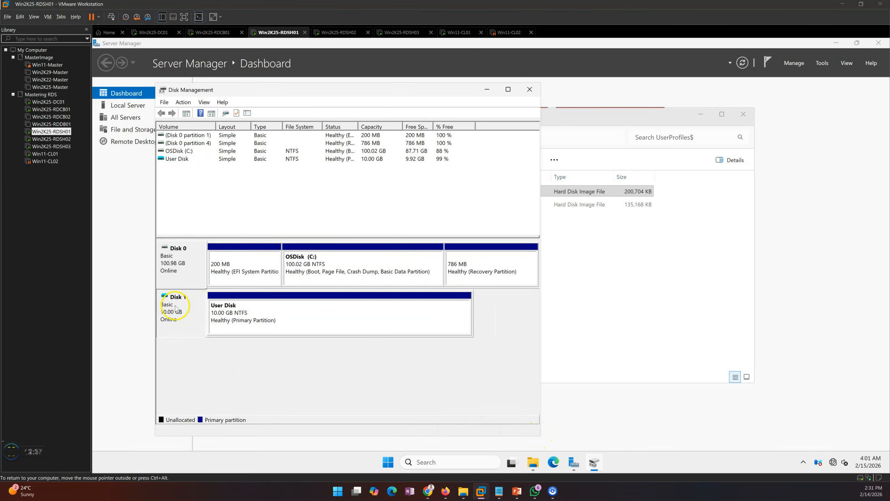
{"action": "right_click", "coordinate": [189, 315]}
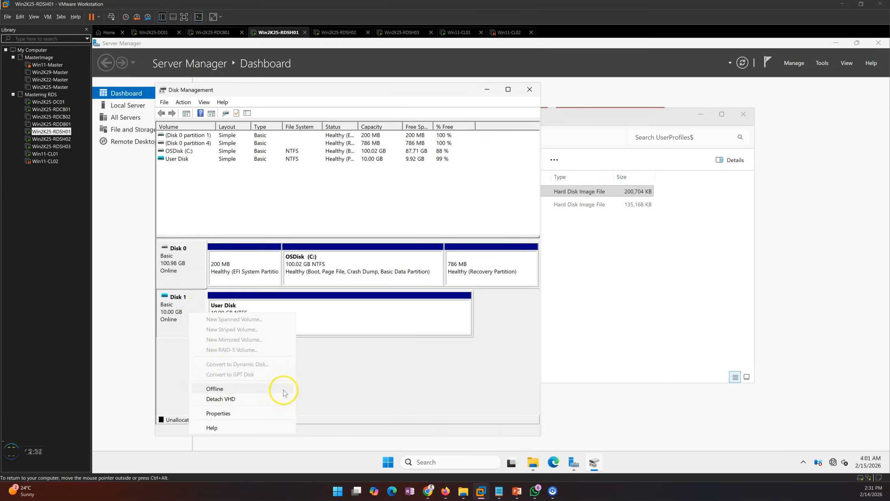
{"action": "key", "text": "Escape"}
{"action": "left_click", "coordinate": [530, 89]}
- Switch to Win11-CL01 and create a text document named RDS UPD Test on the remote session's desktop
{"action": "left_click", "coordinate": [462, 33]}
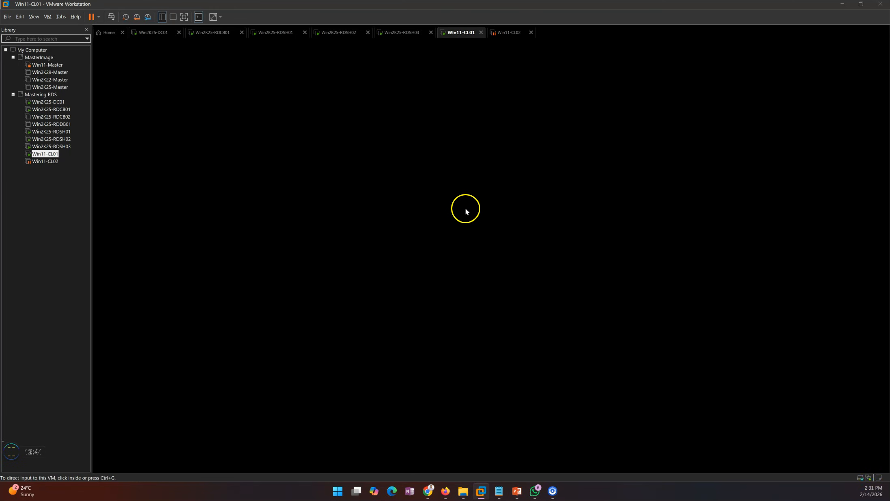
{"action": "right_click", "coordinate": [324, 267]}
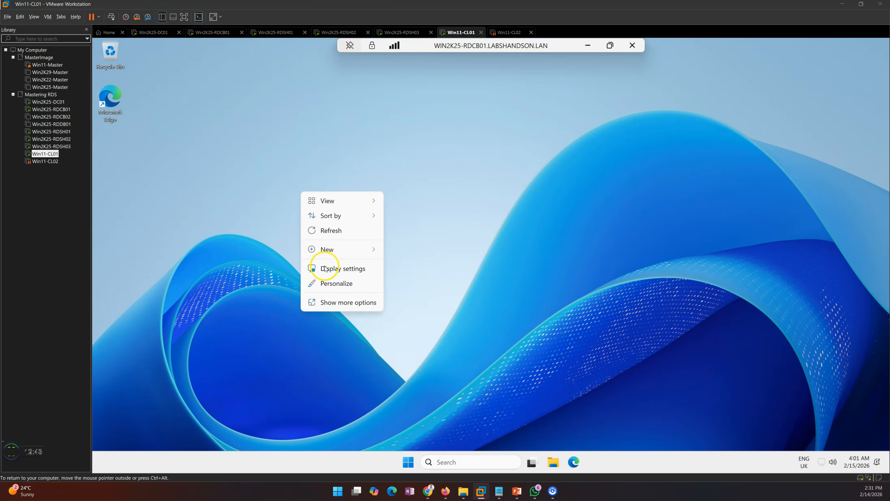
{"action": "mouse_move", "coordinate": [361, 249]}
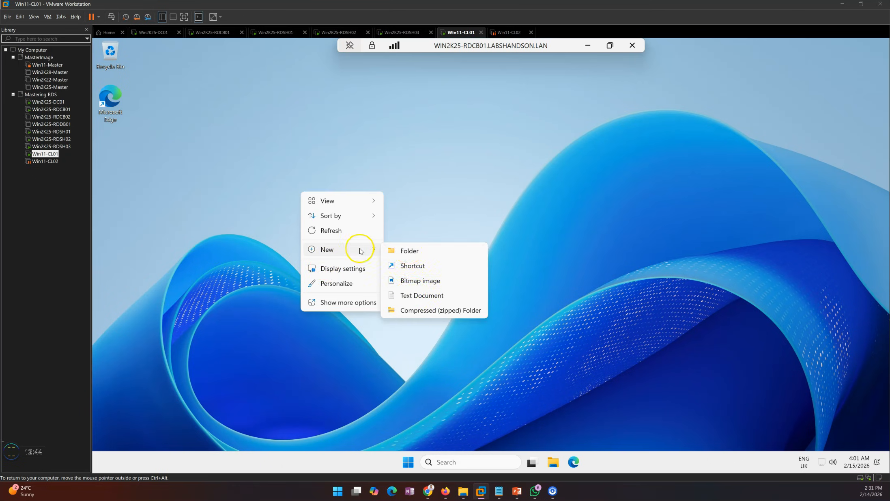
{"action": "left_click", "coordinate": [412, 296]}
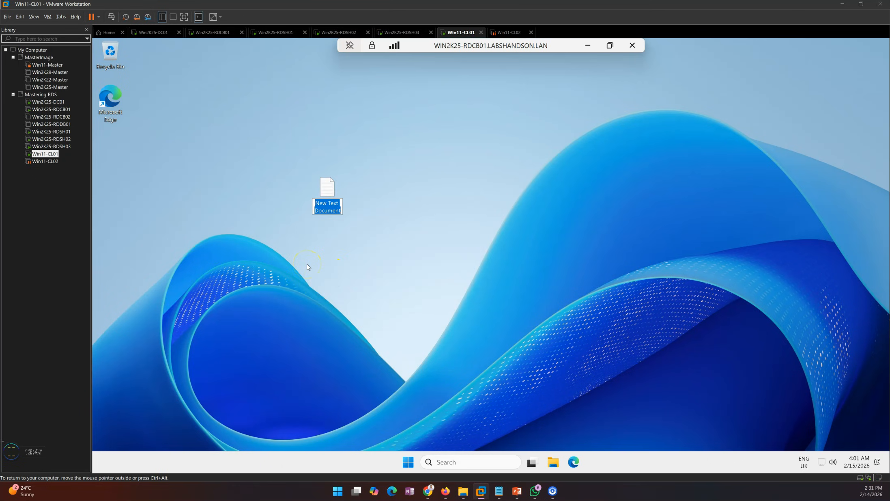
{"action": "type", "text": "RDS UD"}
{"action": "key", "text": "BackSpace"}
{"action": "type", "text": "PD Test"}
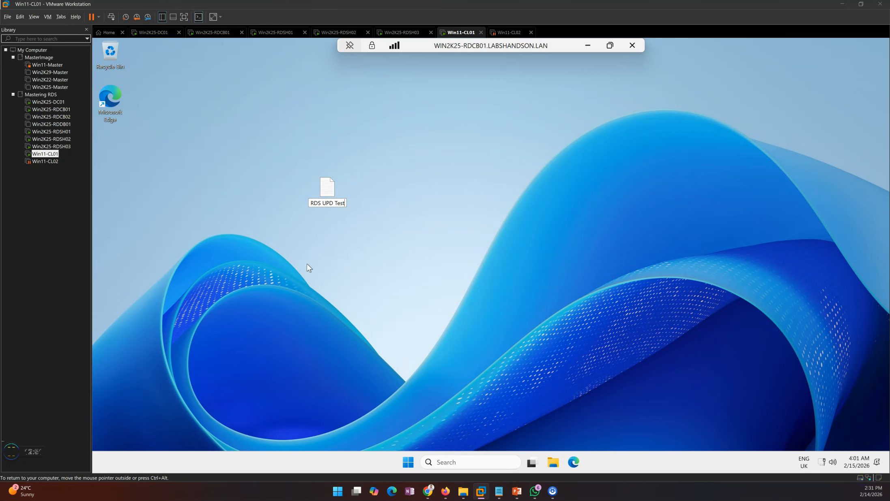
{"action": "left_click", "coordinate": [307, 264]}
- Open the RDS UPD Test document, enter Hello as its content, save it and close Notepad
{"action": "double_click", "coordinate": [323, 192]}
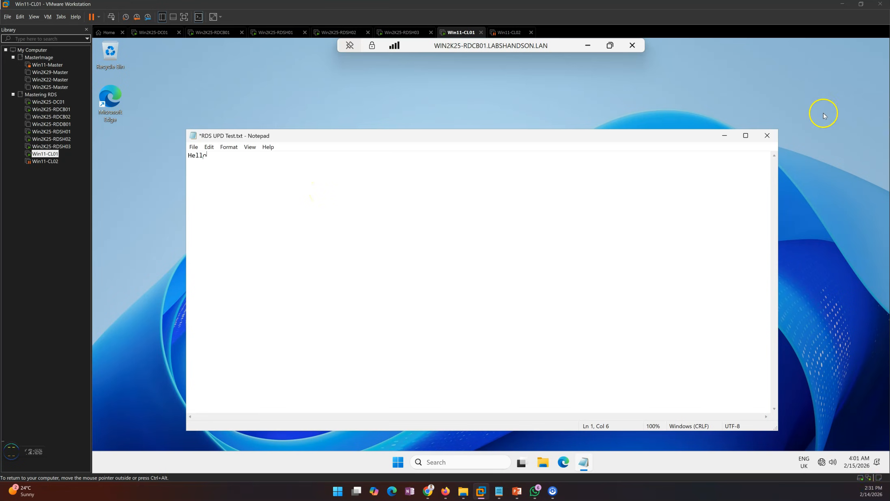
{"action": "left_click", "coordinate": [767, 135]}
{"action": "left_click", "coordinate": [463, 257]}
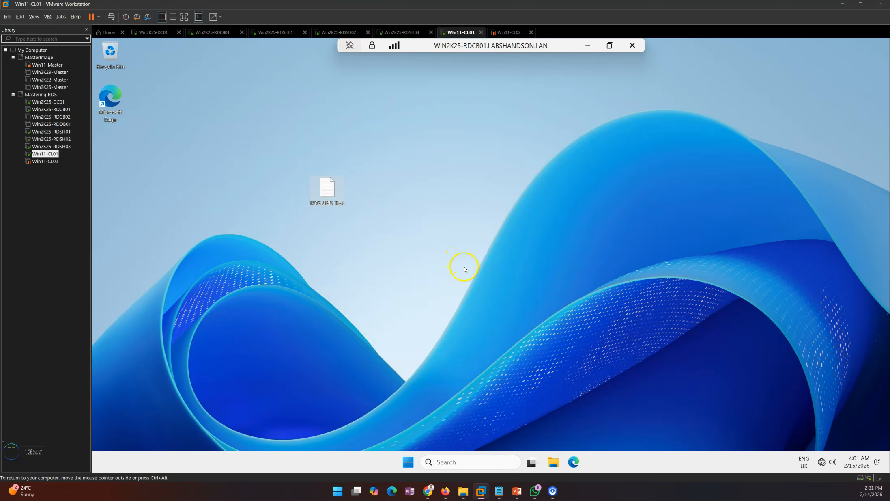
- Switch to Win2K25-RDCB01 and disallow new connections on the Win2K25-RDSH01 host server of the RDS-Prod collection
{"action": "left_click", "coordinate": [216, 32]}
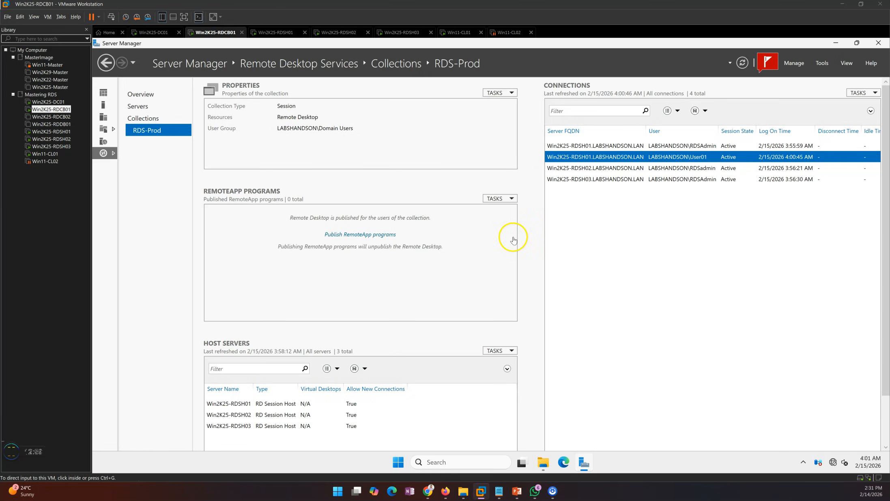
{"action": "right_click", "coordinate": [278, 405]}
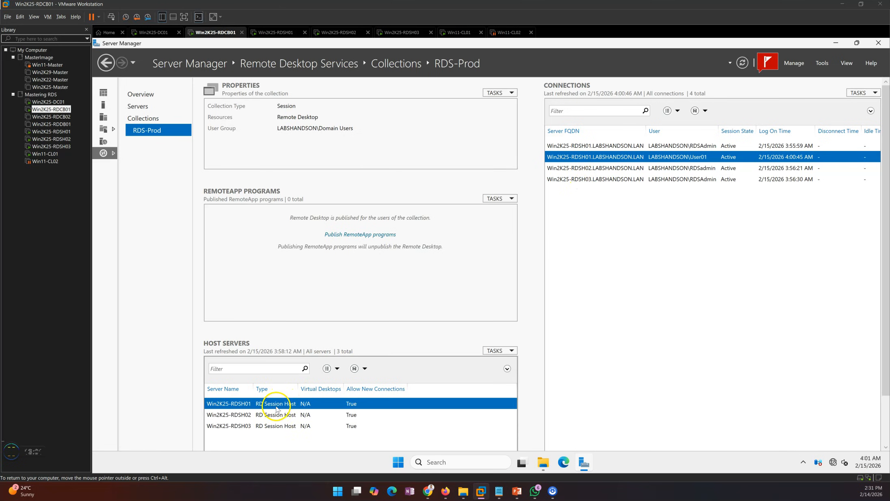
{"action": "left_click", "coordinate": [307, 413]}
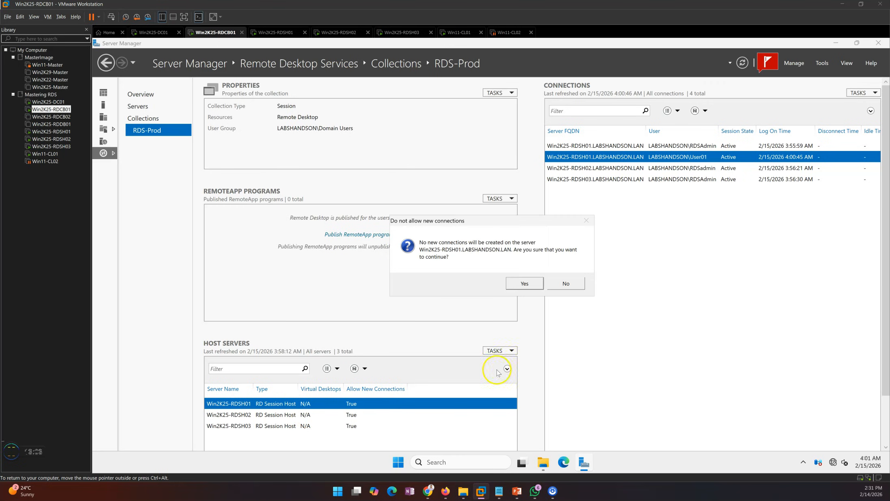
{"action": "left_click", "coordinate": [524, 284]}
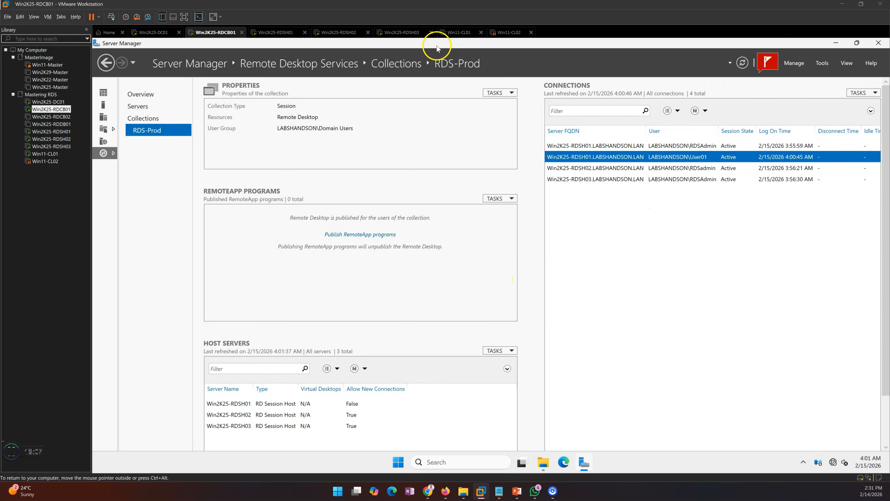
- Return to Win11-CL01 and sign User01 out of the remote desktop session
{"action": "left_click", "coordinate": [453, 33]}
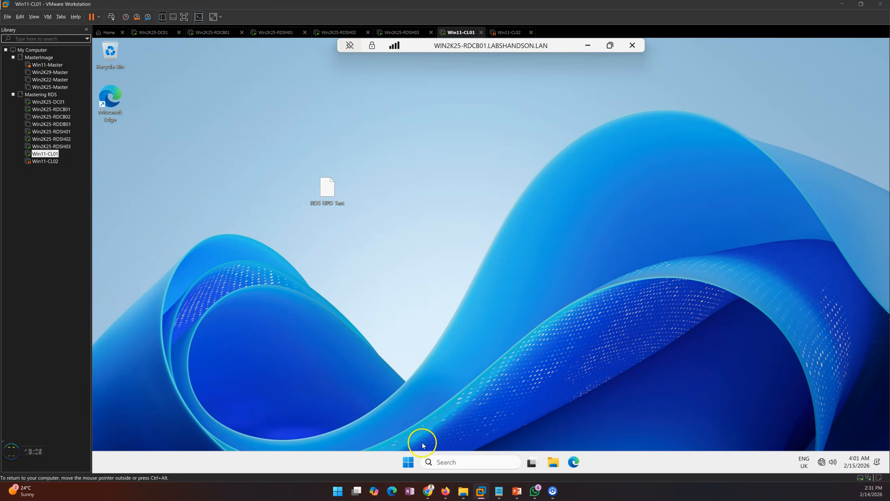
{"action": "left_click", "coordinate": [413, 462]}
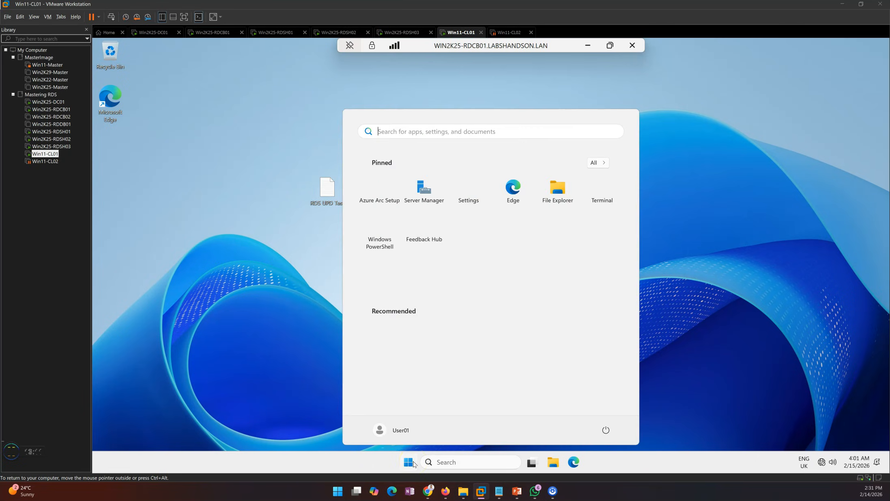
{"action": "left_click", "coordinate": [406, 431]}
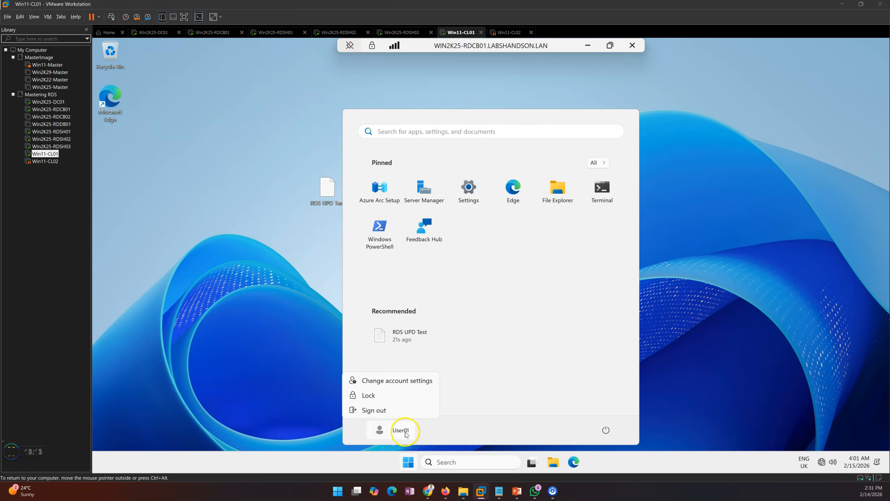
{"action": "left_click", "coordinate": [400, 407]}
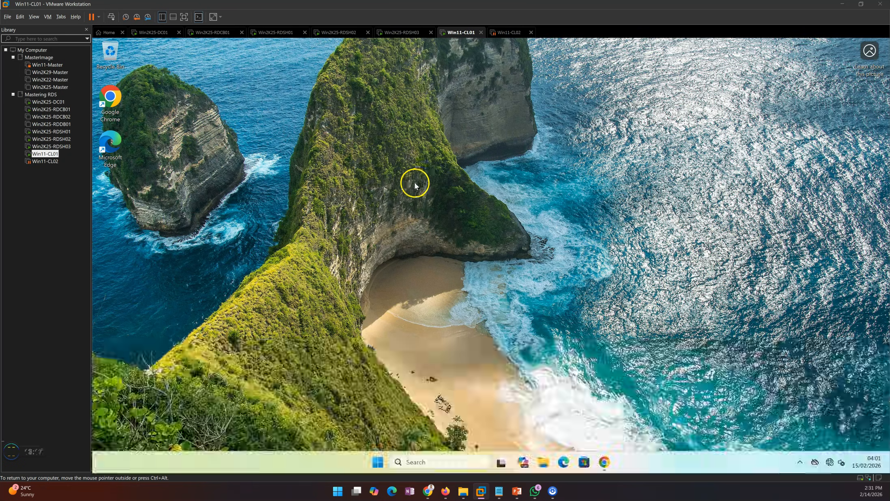
- On Win2K25-RDCB01, refresh the RDS-Prod connections list and select Win2K25-RDSH01 in the host servers list
{"action": "left_click", "coordinate": [219, 33]}
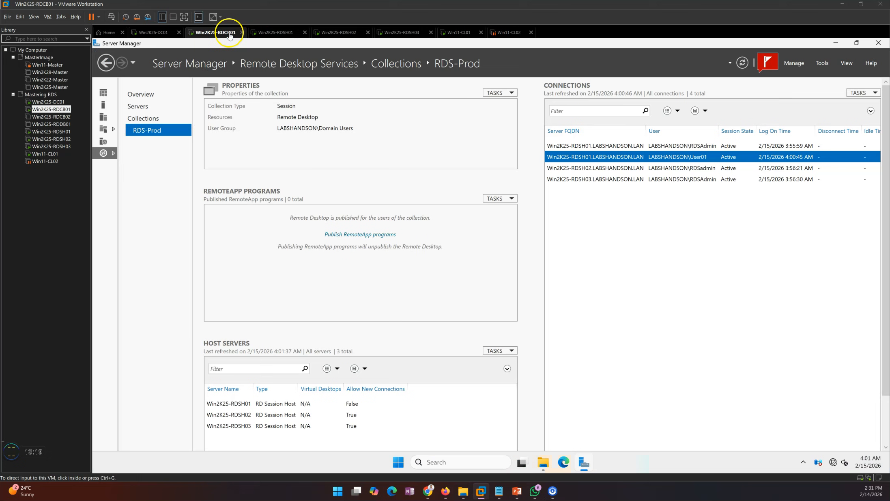
{"action": "left_click", "coordinate": [864, 95]}
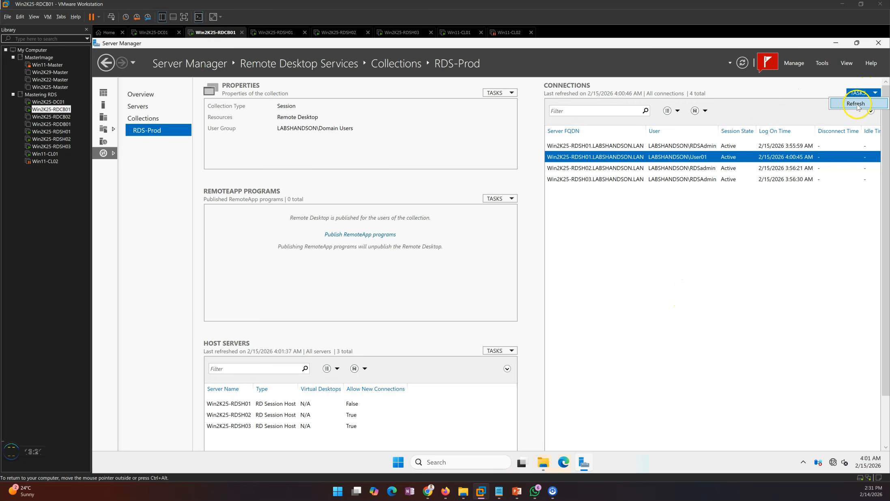
{"action": "left_click", "coordinate": [735, 292]}
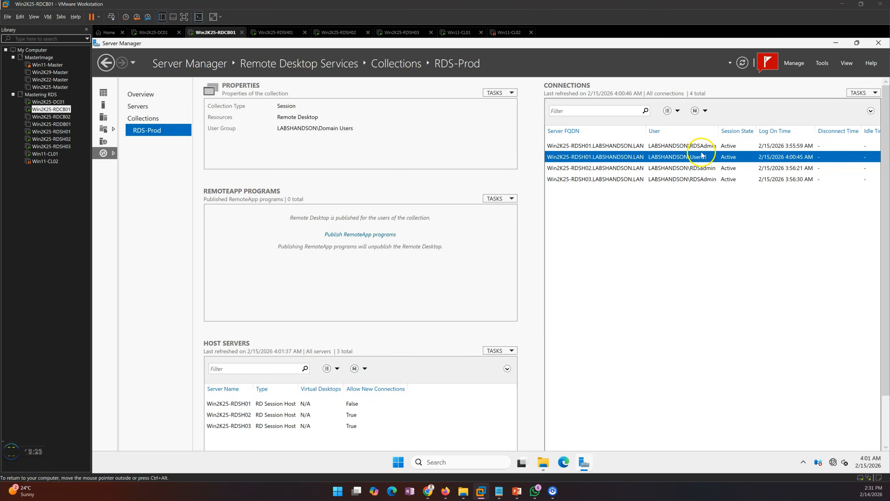
{"action": "left_click", "coordinate": [860, 93]}
{"action": "left_click", "coordinate": [857, 103]}
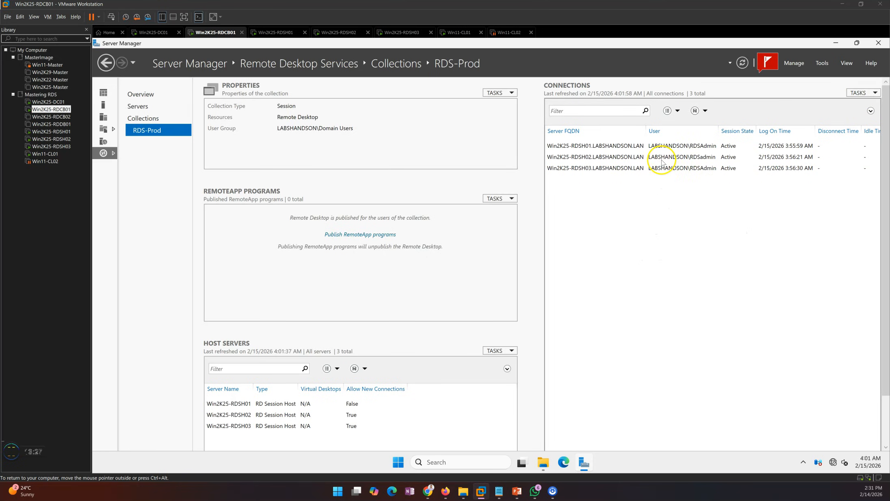
{"action": "left_click", "coordinate": [278, 406]}
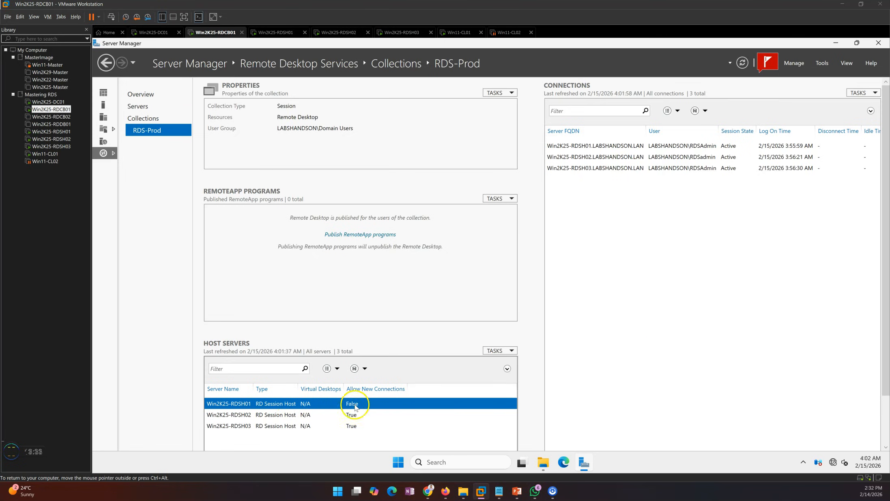
- Switch to Win2K25-RDSH01 and check in Disk Management whether the user disk is still attached
{"action": "left_click", "coordinate": [280, 34]}
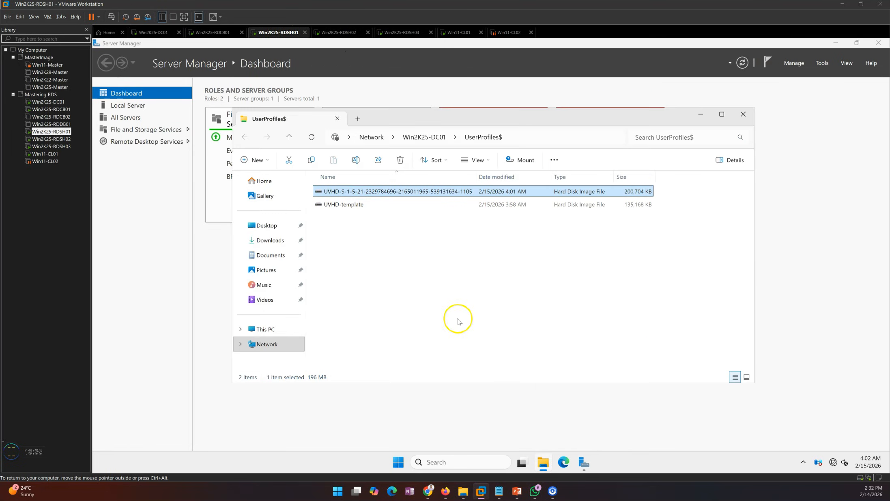
{"action": "right_click", "coordinate": [398, 462]}
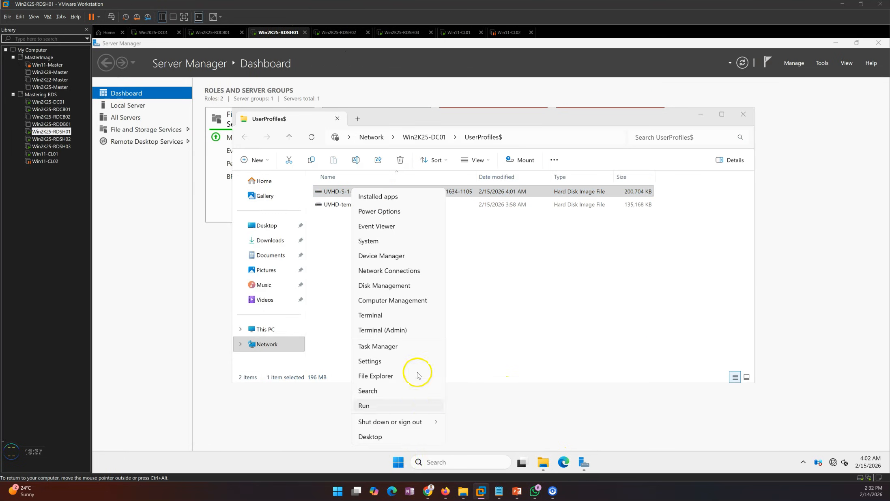
{"action": "left_click", "coordinate": [388, 285]}
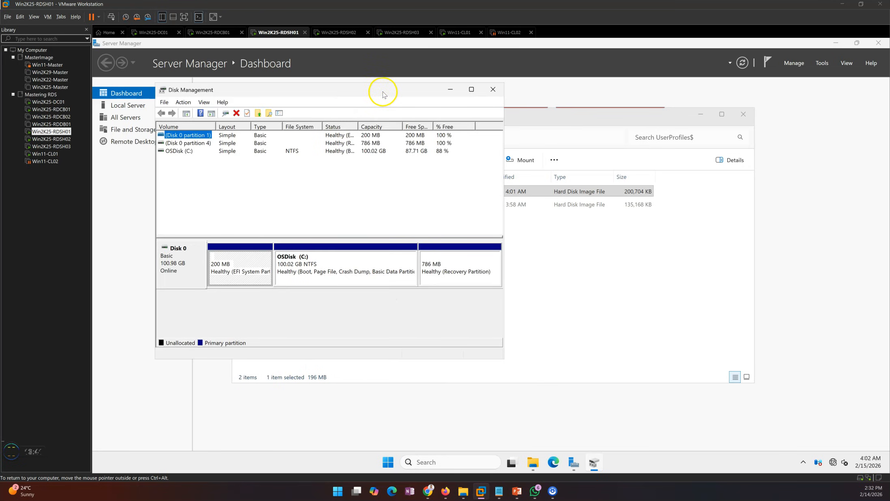
{"action": "left_click", "coordinate": [234, 313]}
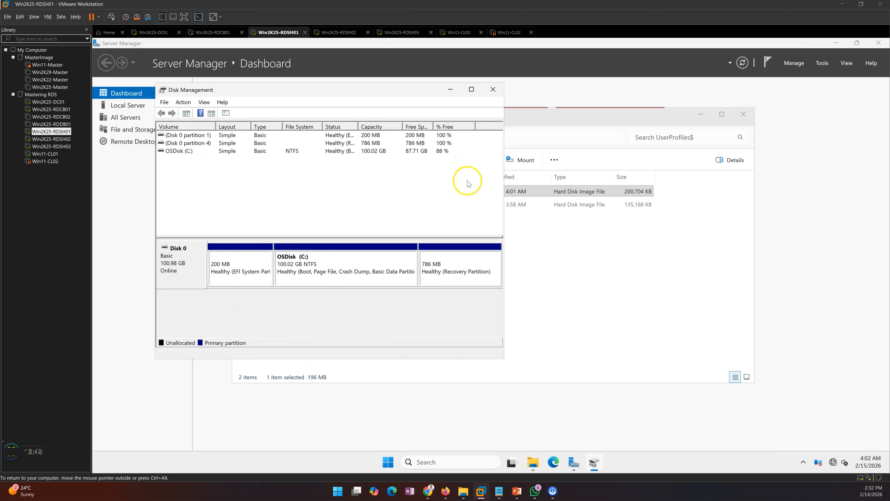
- On Win11-CL01, launch the remote desktop connection file from Downloads and connect by entering User01's account password
{"action": "left_click", "coordinate": [459, 32]}
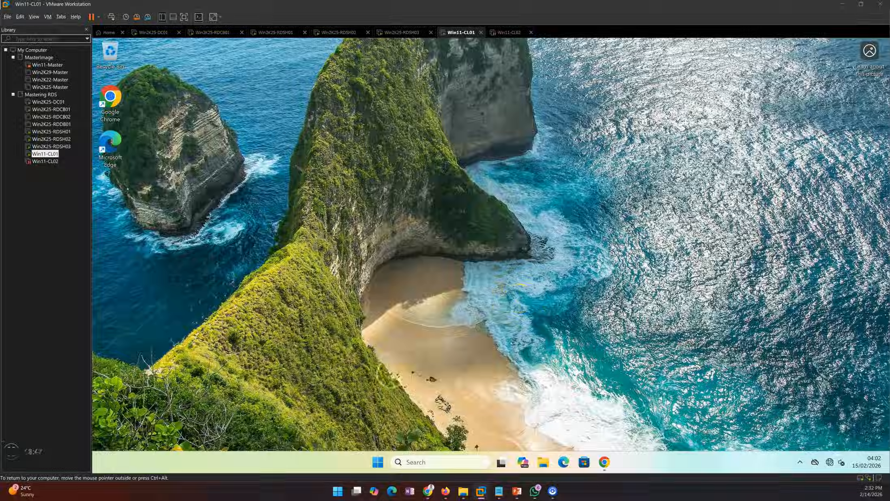
{"action": "left_click", "coordinate": [543, 463]}
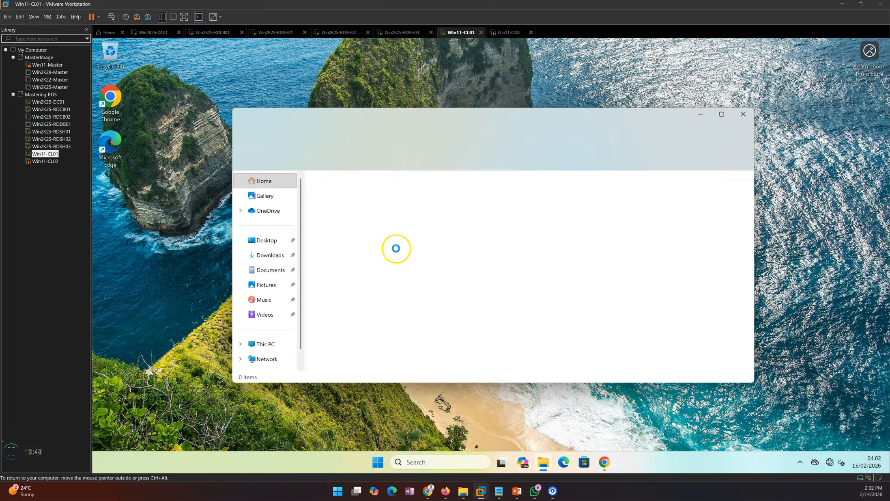
{"action": "left_click", "coordinate": [271, 255]}
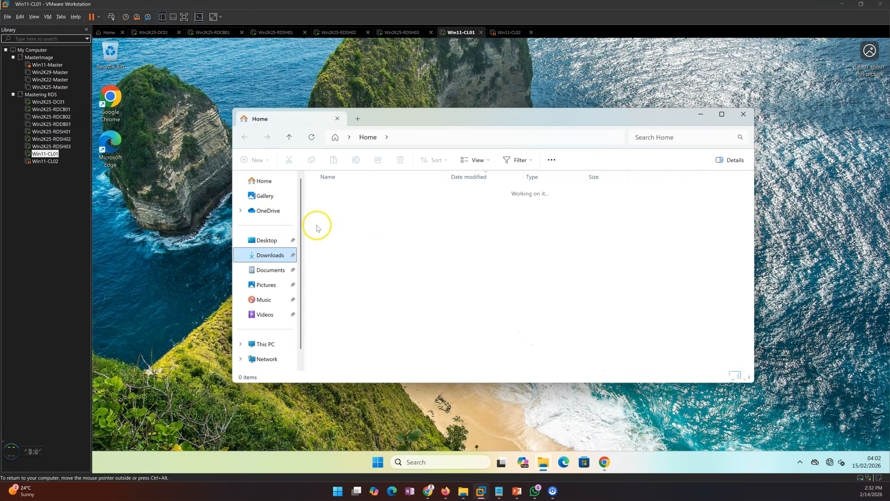
{"action": "left_click", "coordinate": [319, 202]}
{"action": "left_click", "coordinate": [707, 118]}
{"action": "left_click", "coordinate": [553, 295]}
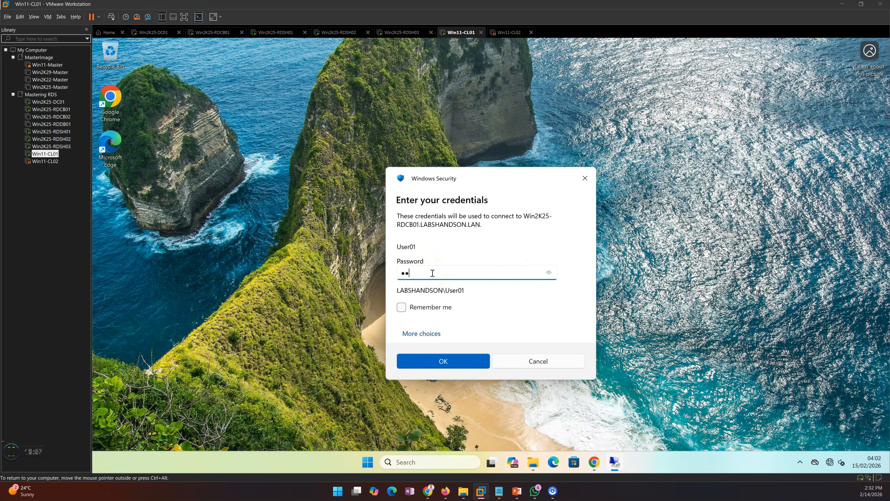
{"action": "key", "text": "Return"}
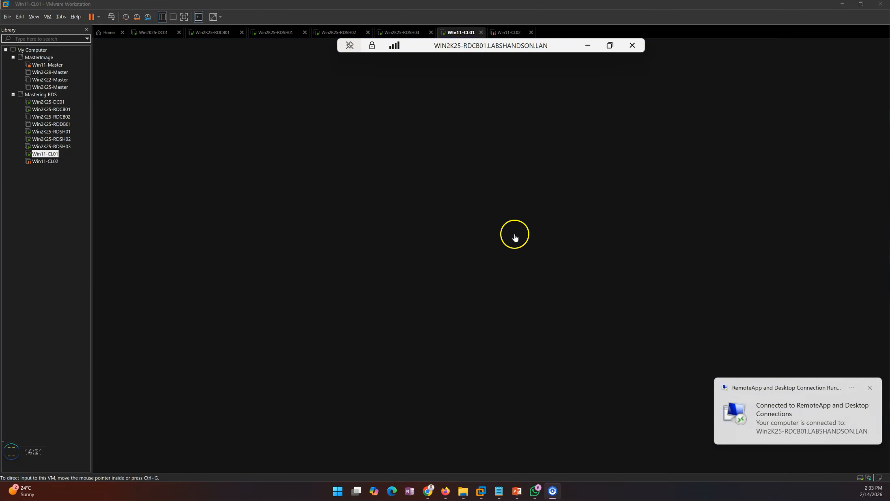
- On Win2K25-RDCB01, refresh the RDS-Prod connections, select User01's session to identify its host, and select Win2K25-RDSH02 in the host servers list
{"action": "left_click", "coordinate": [218, 32]}
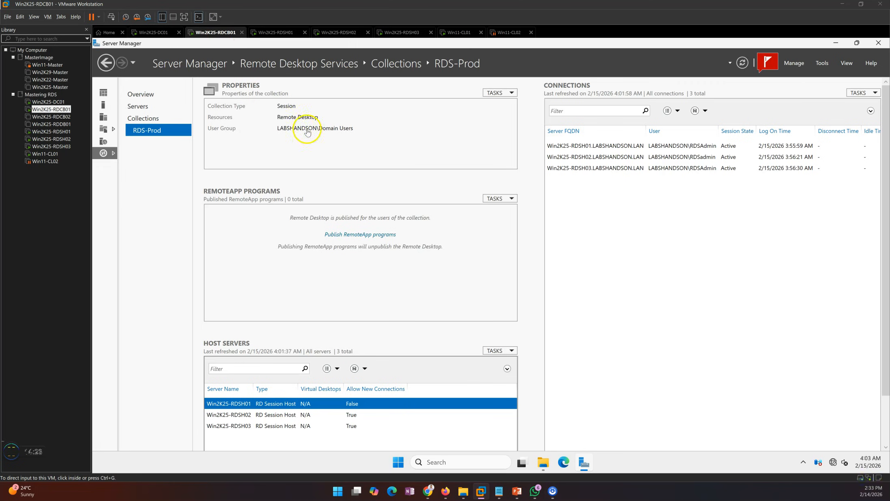
{"action": "left_click", "coordinate": [859, 93]}
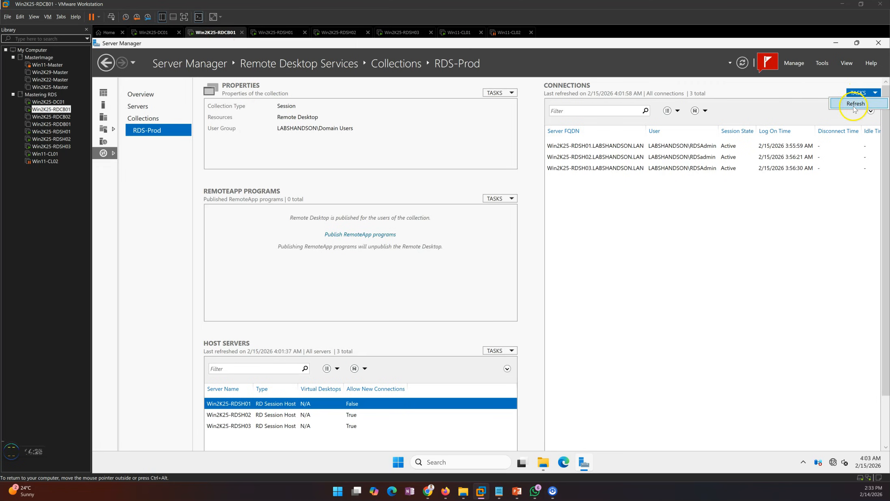
{"action": "left_click", "coordinate": [855, 105]}
{"action": "left_click", "coordinate": [584, 168]}
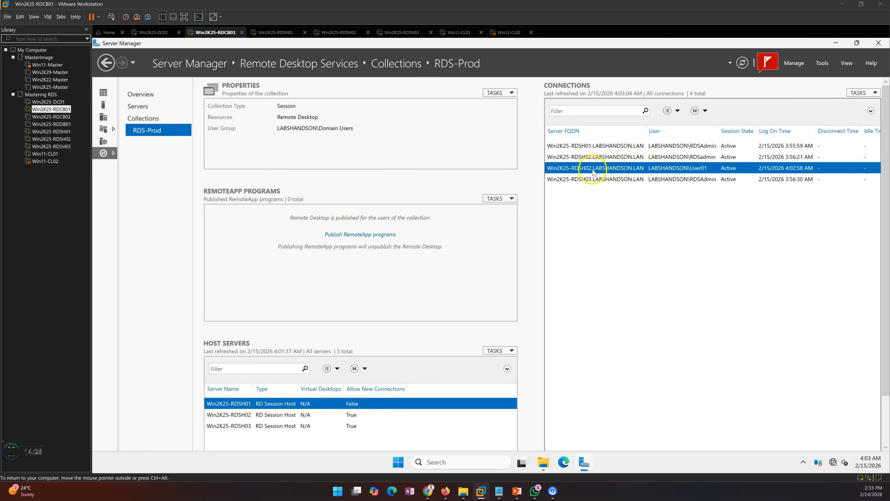
{"action": "left_click", "coordinate": [324, 414]}
- Return to Win11-CL01, open the RDS UPD Test file on the remote desktop to check its content, and close it
{"action": "left_click", "coordinate": [462, 32]}
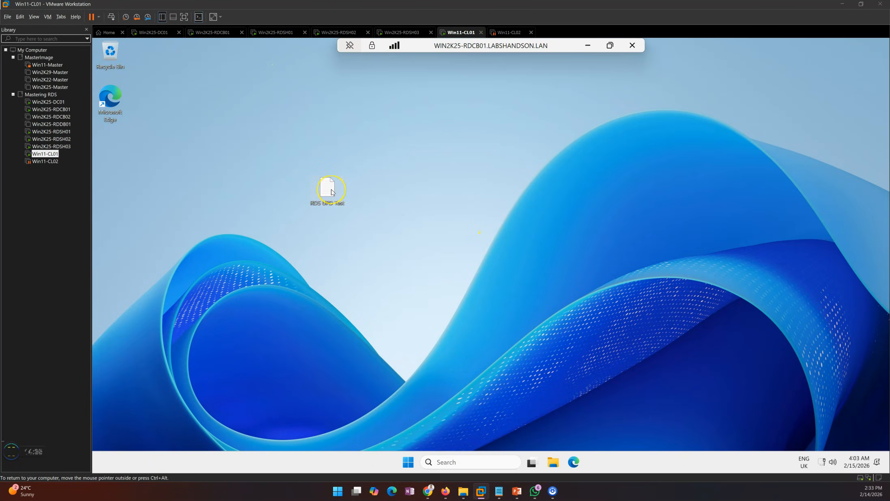
{"action": "double_click", "coordinate": [331, 192]}
{"action": "key", "text": "ctrl+a"}
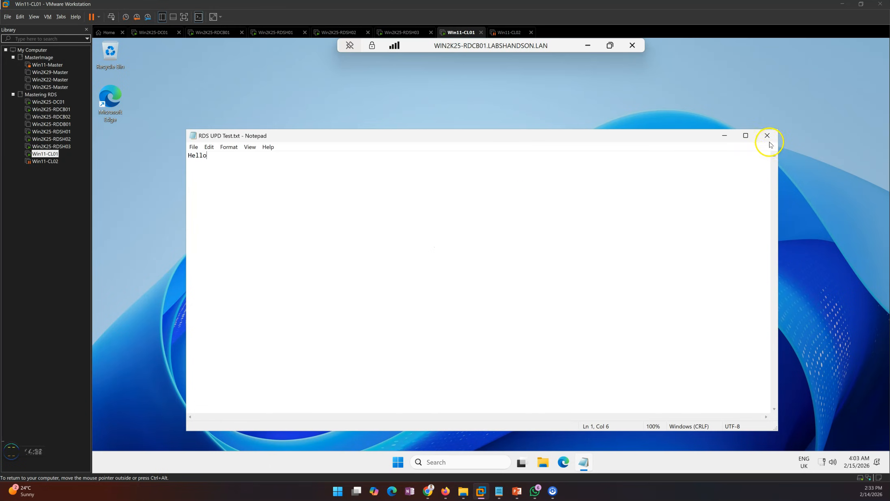
{"action": "left_click", "coordinate": [767, 136]}
- On Win2K25-RDSH02, view the local server properties, check in Disk Management whether the user disk is attached, and close Disk Management
{"action": "left_click", "coordinate": [331, 32]}
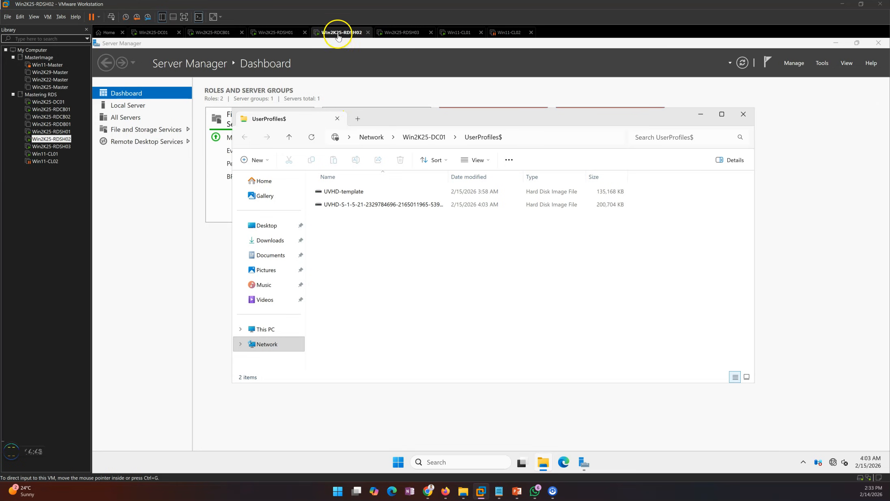
{"action": "left_click", "coordinate": [140, 105]}
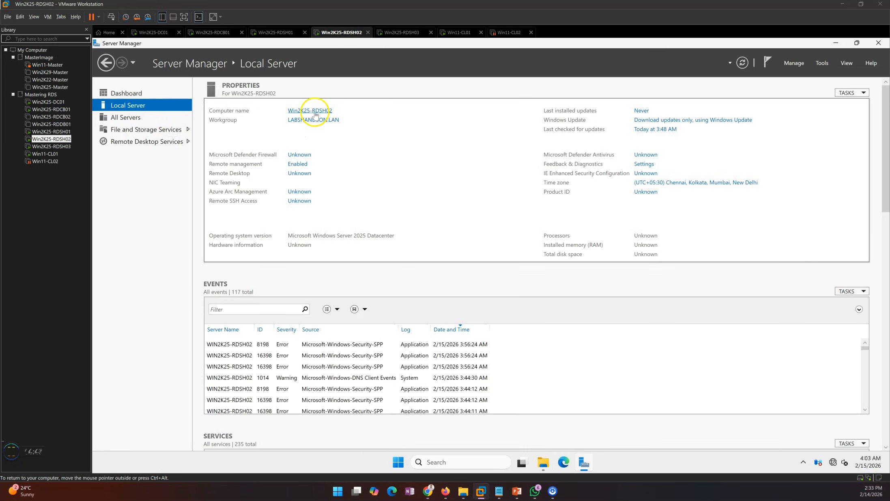
{"action": "right_click", "coordinate": [398, 460]}
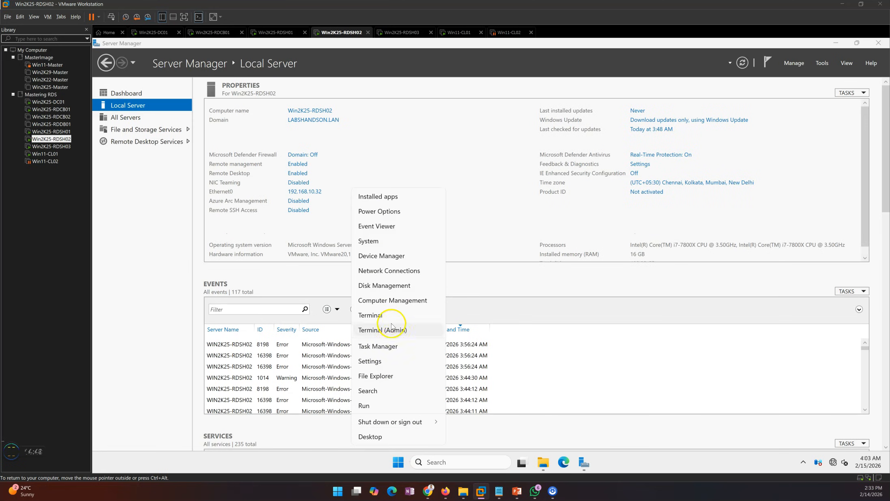
{"action": "left_click", "coordinate": [392, 285]}
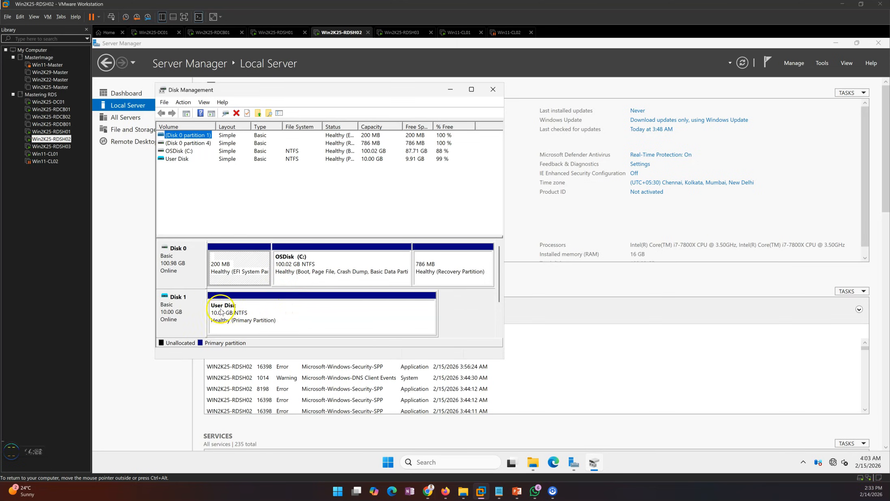
{"action": "left_click_drag", "start_coordinate": [498, 289], "coordinate": [498, 316]}
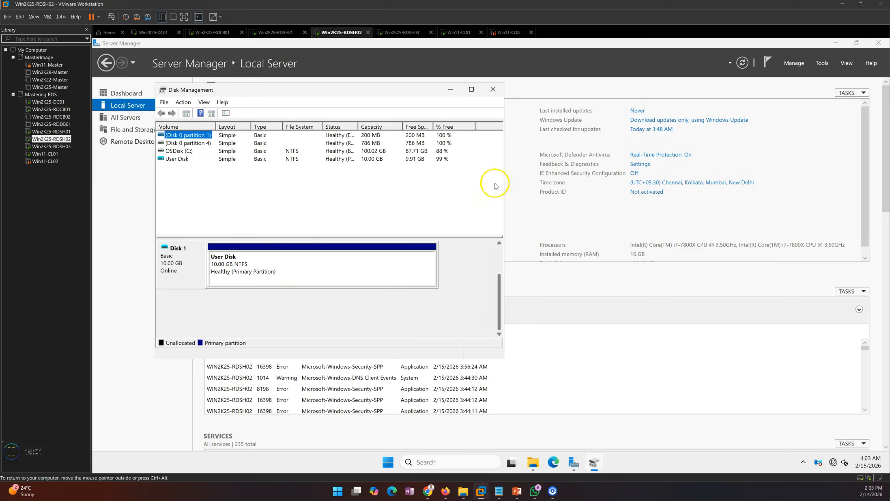
{"action": "left_click", "coordinate": [493, 89]}
- Switch to the PowerPoint slide show with the User Profile Disks configuration steps
{"action": "left_click", "coordinate": [516, 482]}
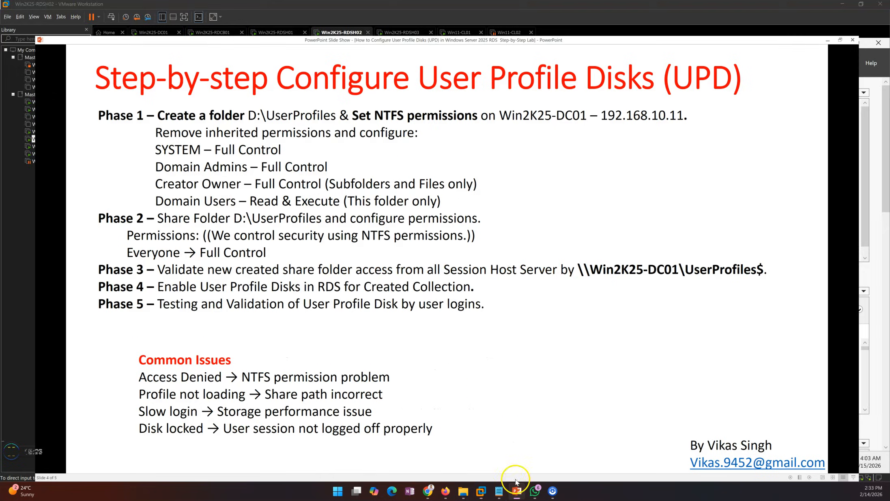